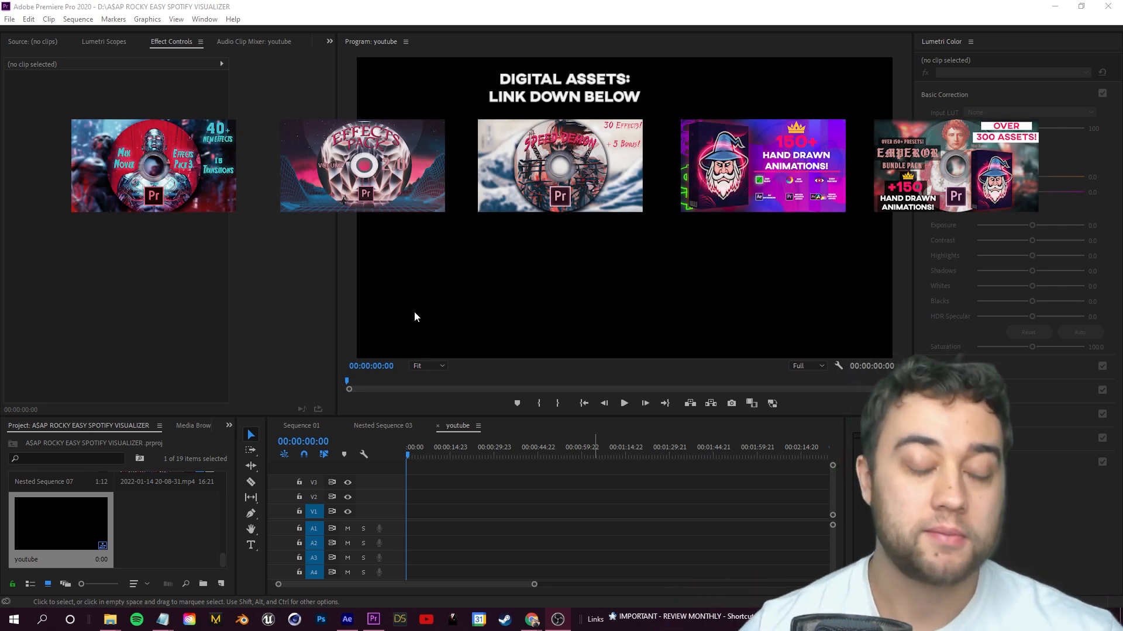
Select the photo clip on track V1 and turn off its Opacity keyframing.
click(666, 493)
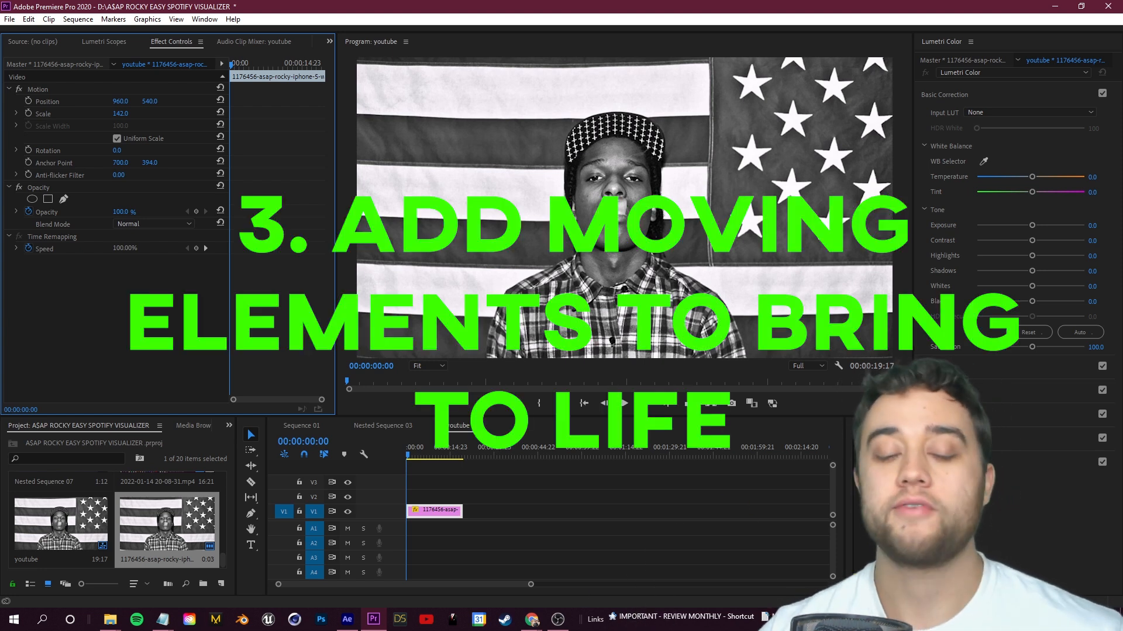
click(447, 515)
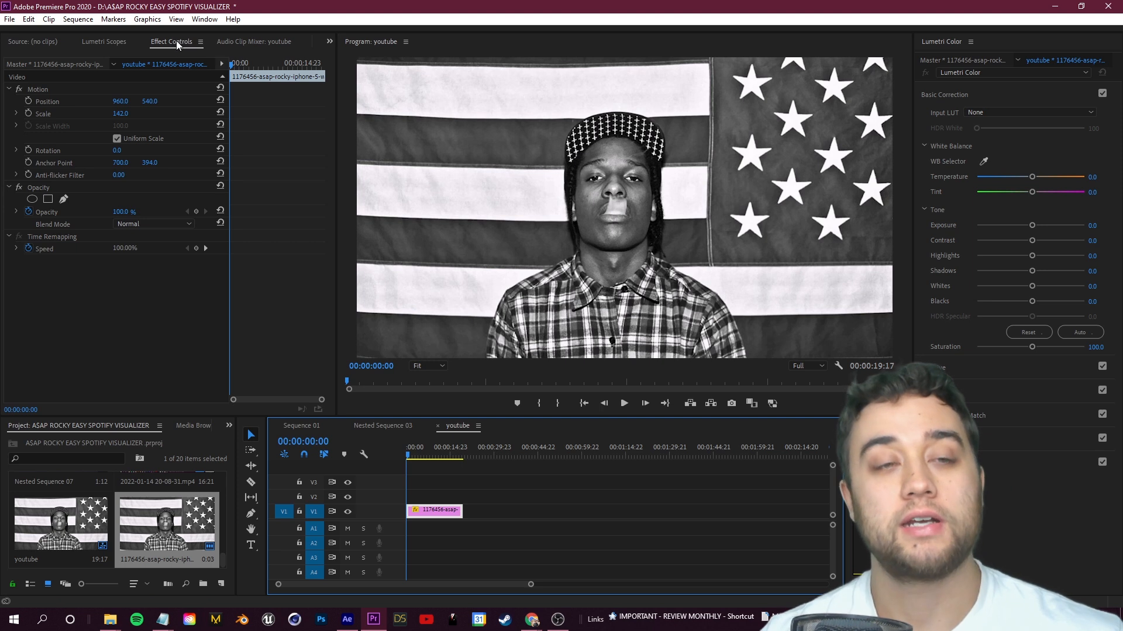
click(46, 211)
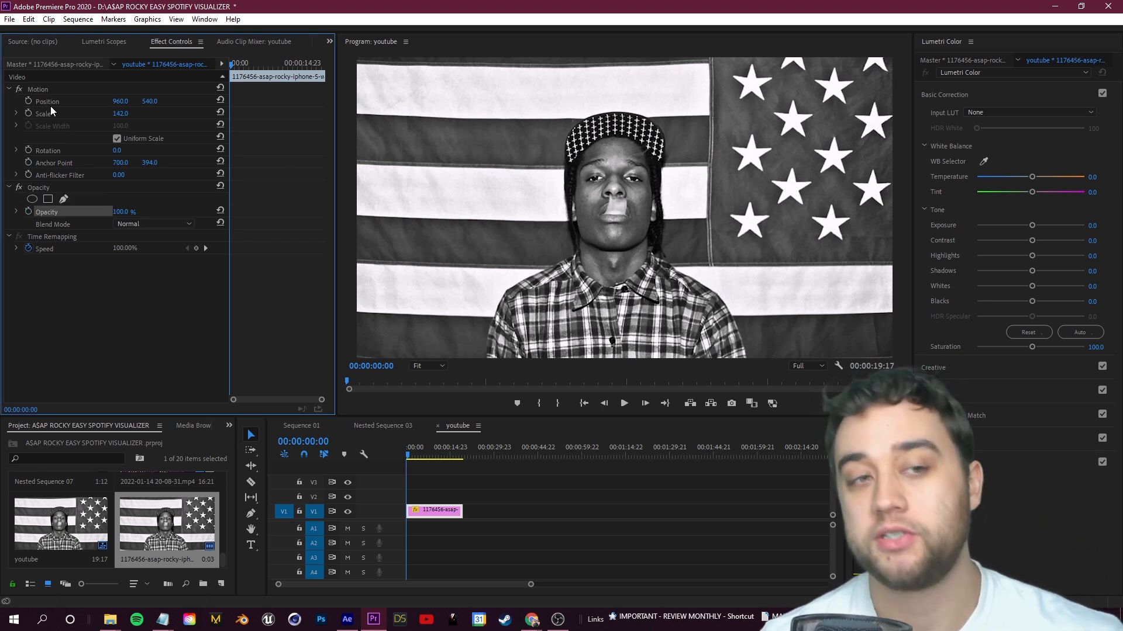
Try rotating the photo clip and scaling it up to 254, undoing each change.
drag(118, 151, 179, 151)
key(ctrl+z)
drag(122, 113, 133, 113)
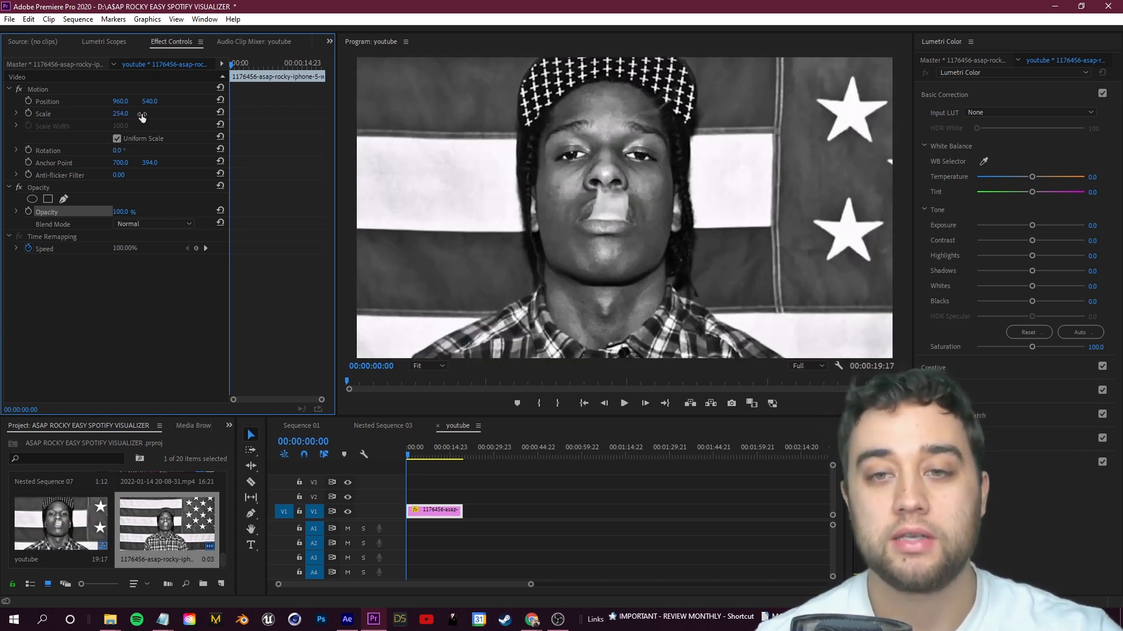
key(ctrl+z)
Add a free-draw Opacity mask to the clip and place its first point where the man's left-hand sleeve meets the frame's lower edge.
click(10, 188)
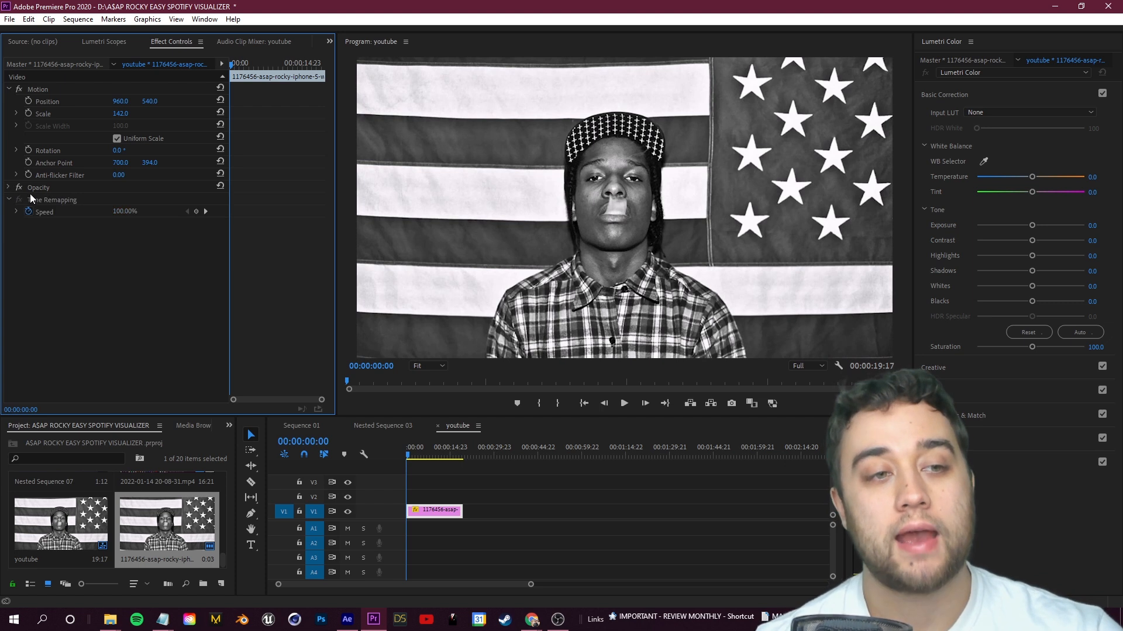
click(9, 188)
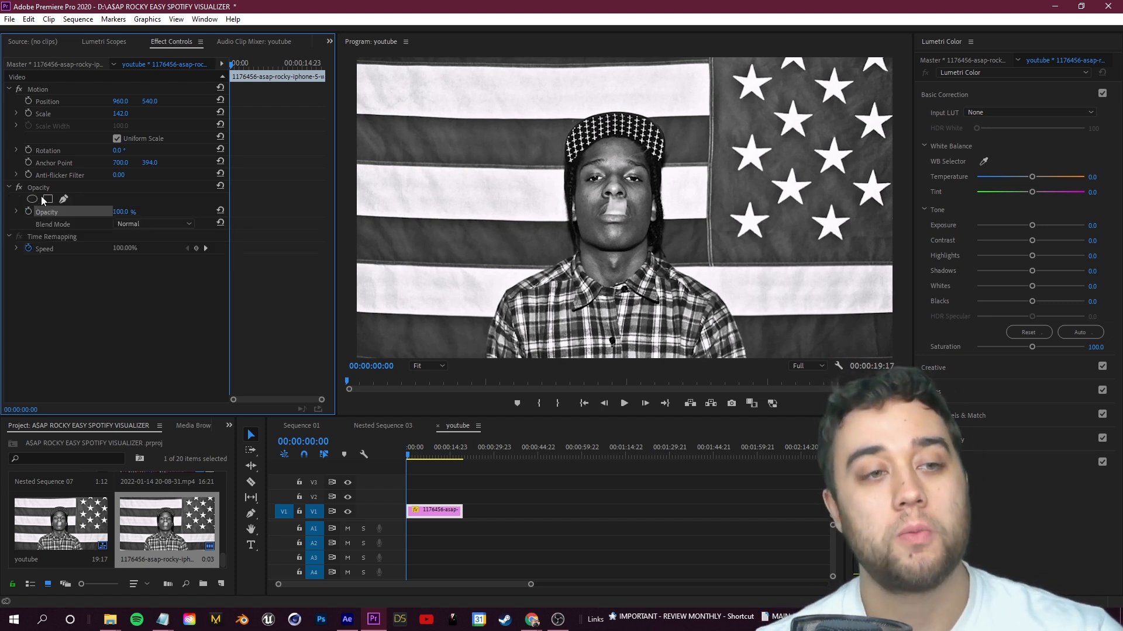
click(79, 202)
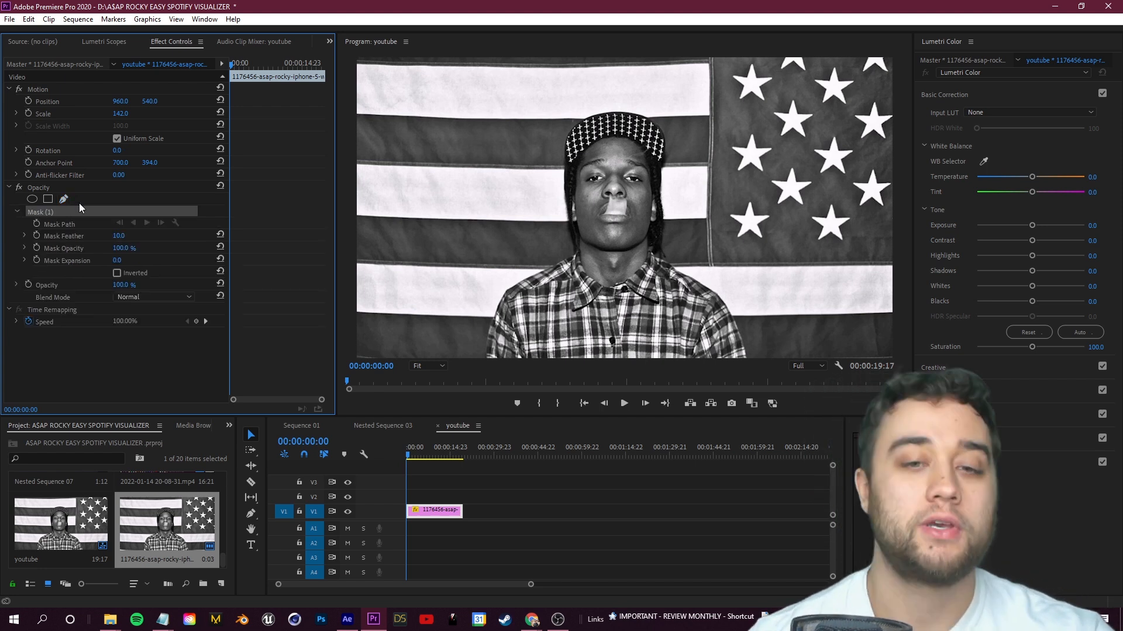
click(485, 359)
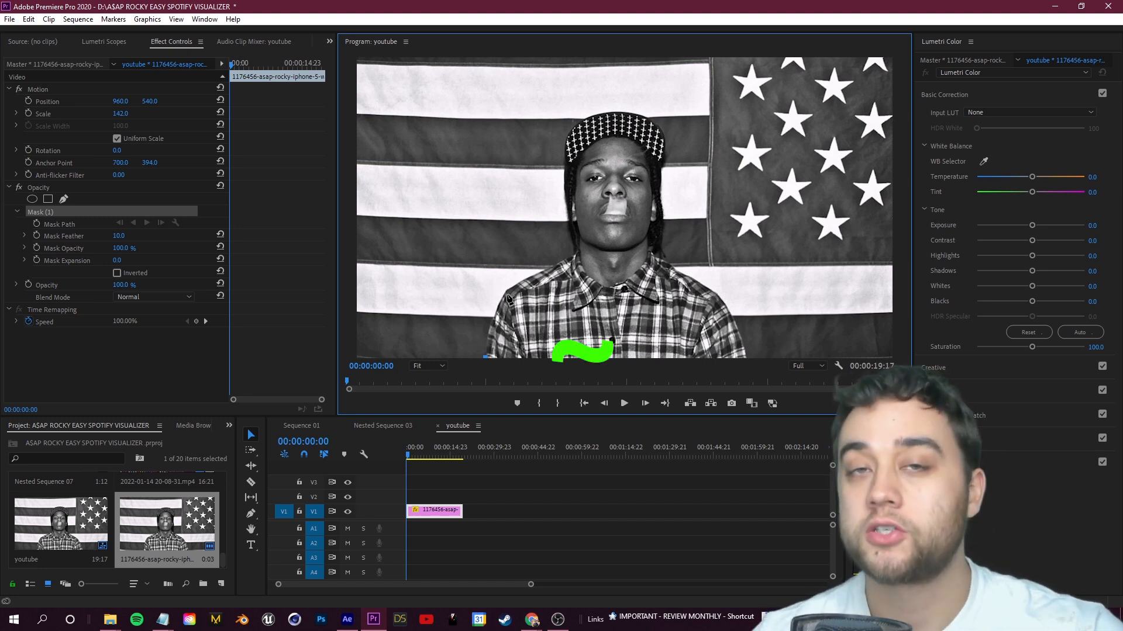
key(grave)
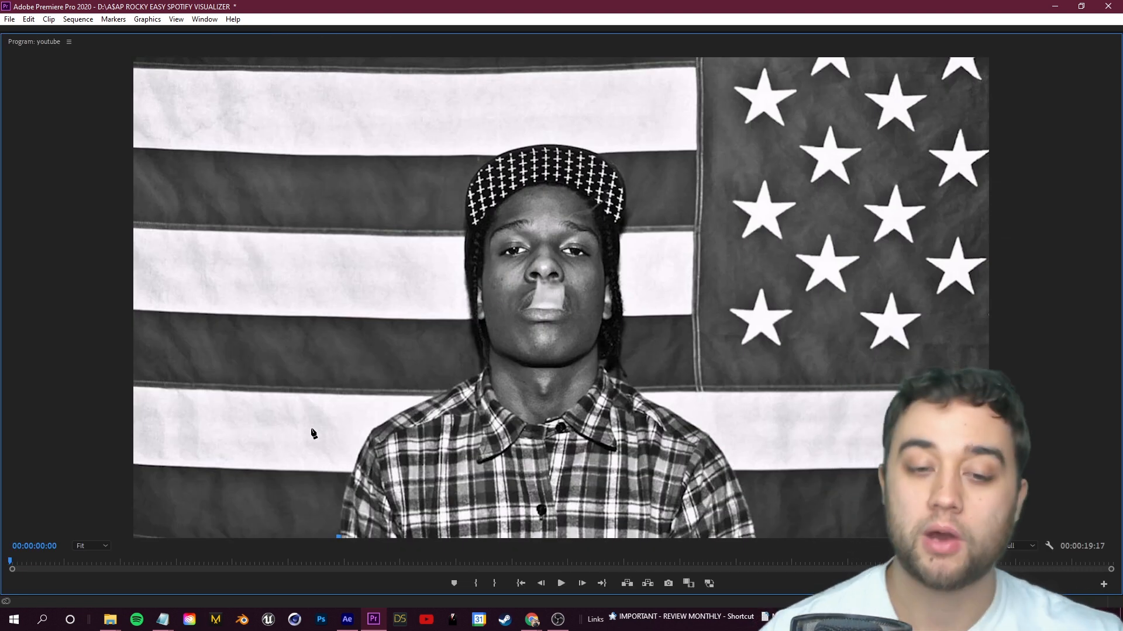
Try placing straight and curved mask points up the sleeve and over the shoulder, and undo them.
click(347, 484)
drag(369, 435, 376, 427)
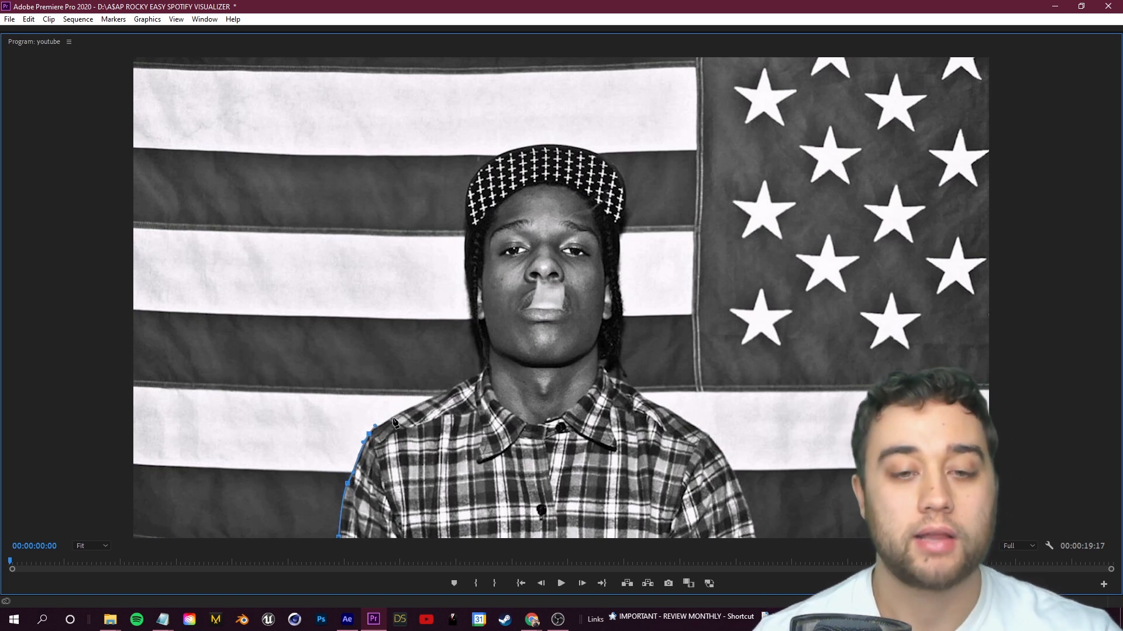
drag(405, 410, 416, 402)
key(ctrl+z)
key(ctrl+z)
key(ctrl+z)
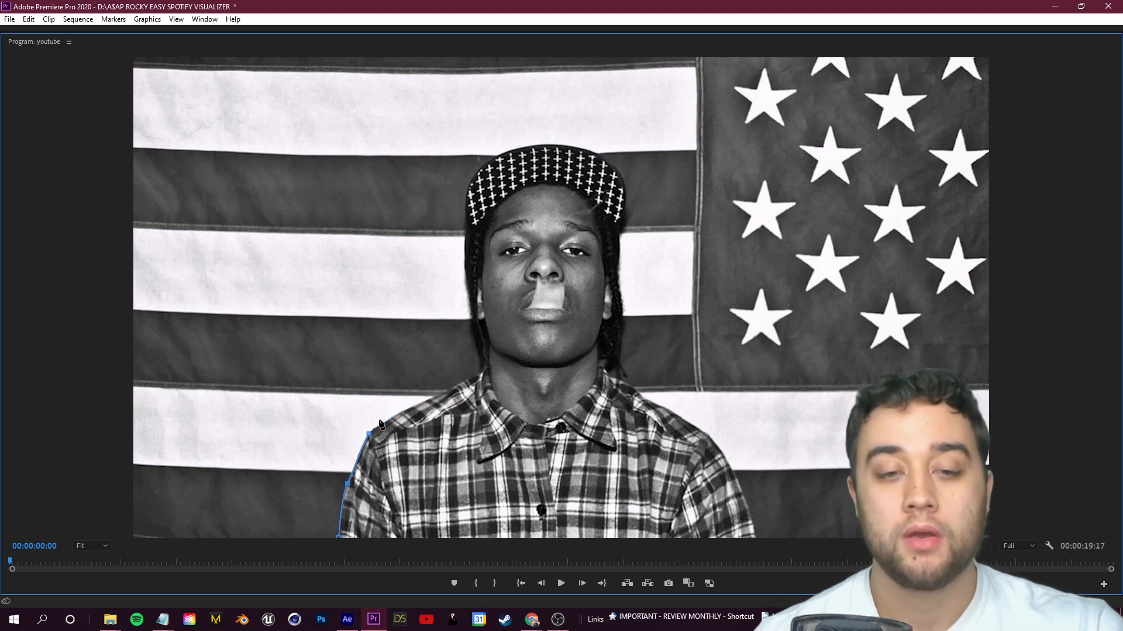
Trace the mask around the man's shoulders, neck, head and cap, and close it at its starting point.
click(349, 471)
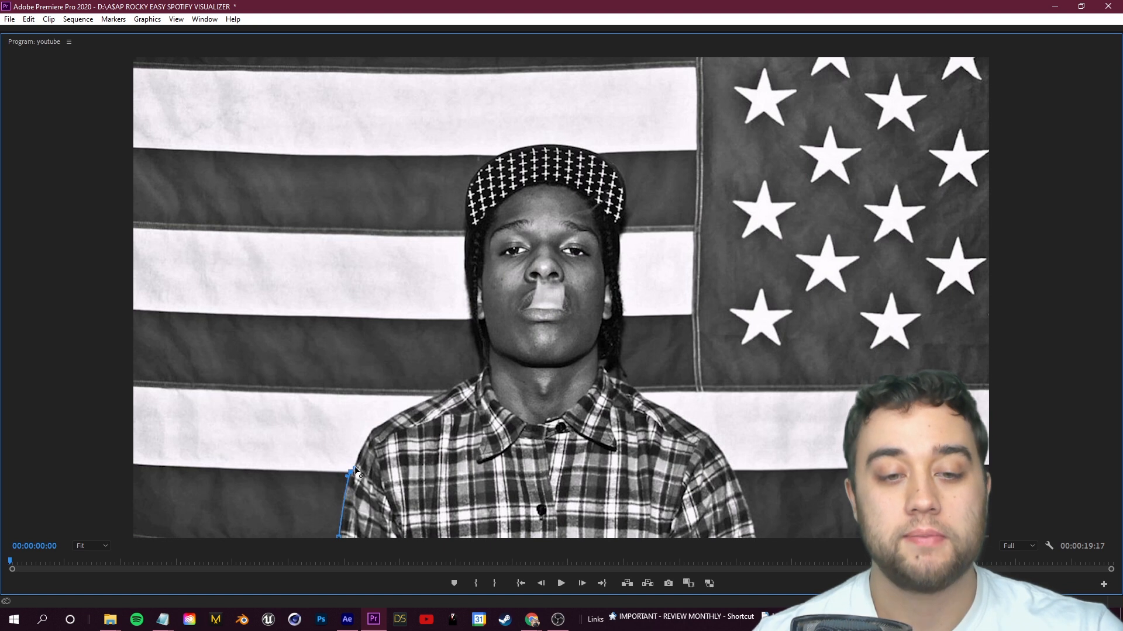
mouse_move(370, 430)
mouse_down()
mouse_move(385, 422)
mouse_move(324, 417)
mouse_move(337, 415)
mouse_move(328, 445)
mouse_move(379, 417)
mouse_up()
key(ctrl+z)
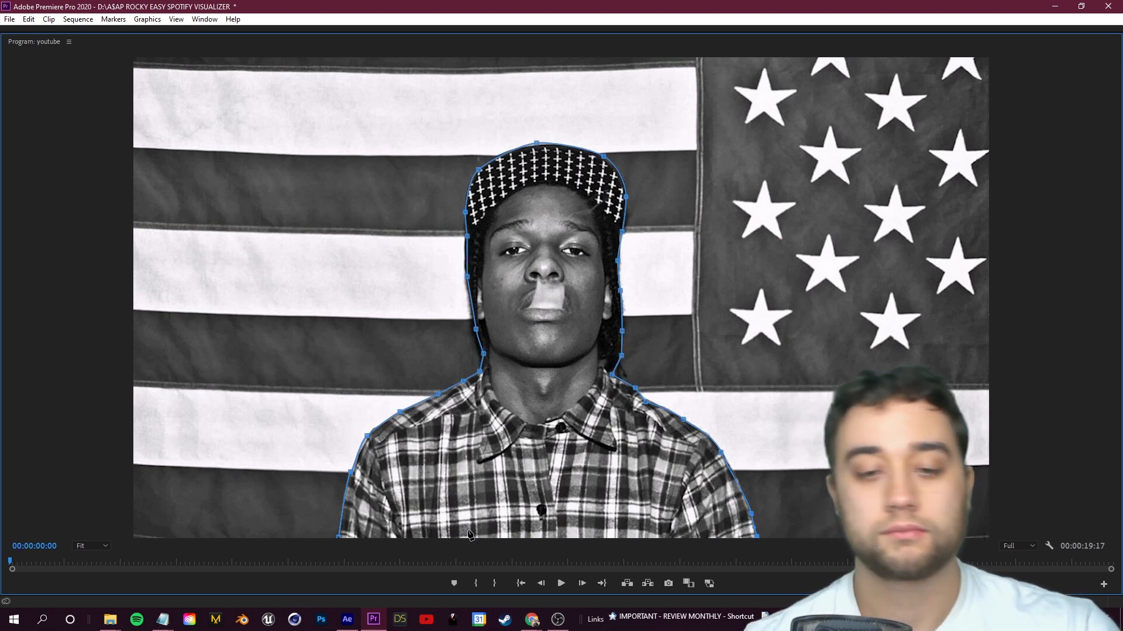
click(339, 537)
key(grave)
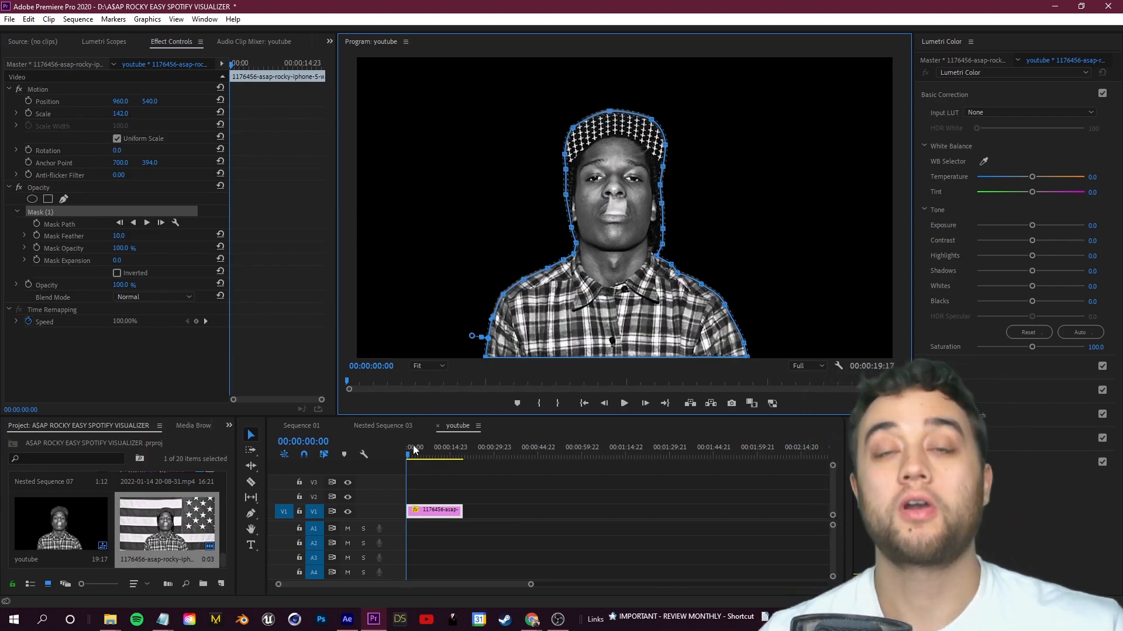
Compare the clip with its mask inverted and not inverted, leaving the mask uninverted.
click(433, 496)
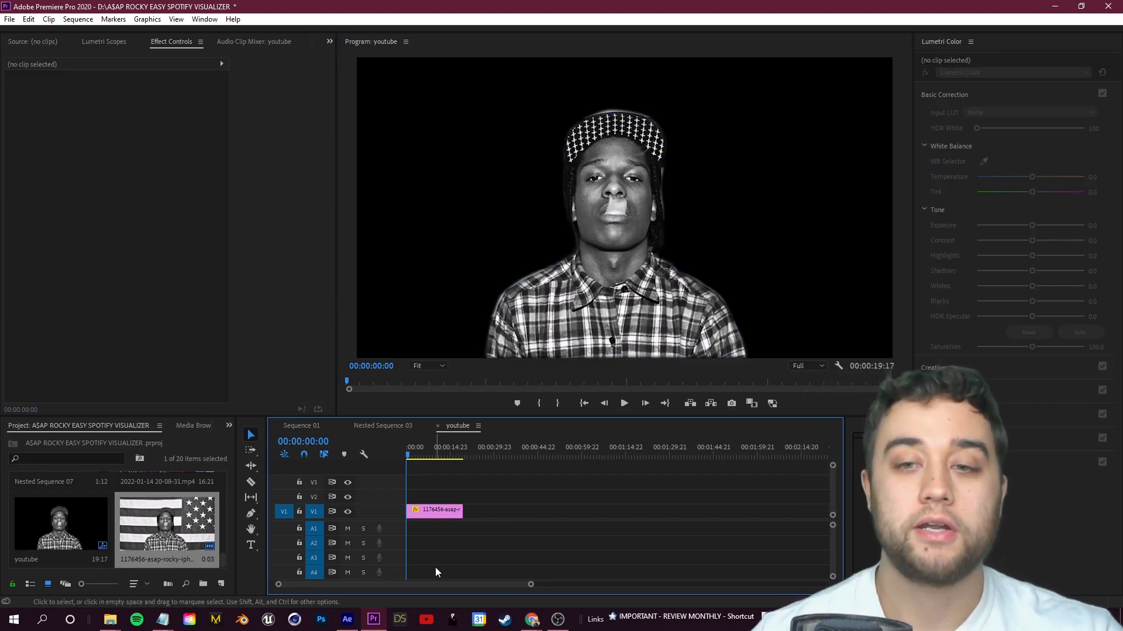
click(493, 508)
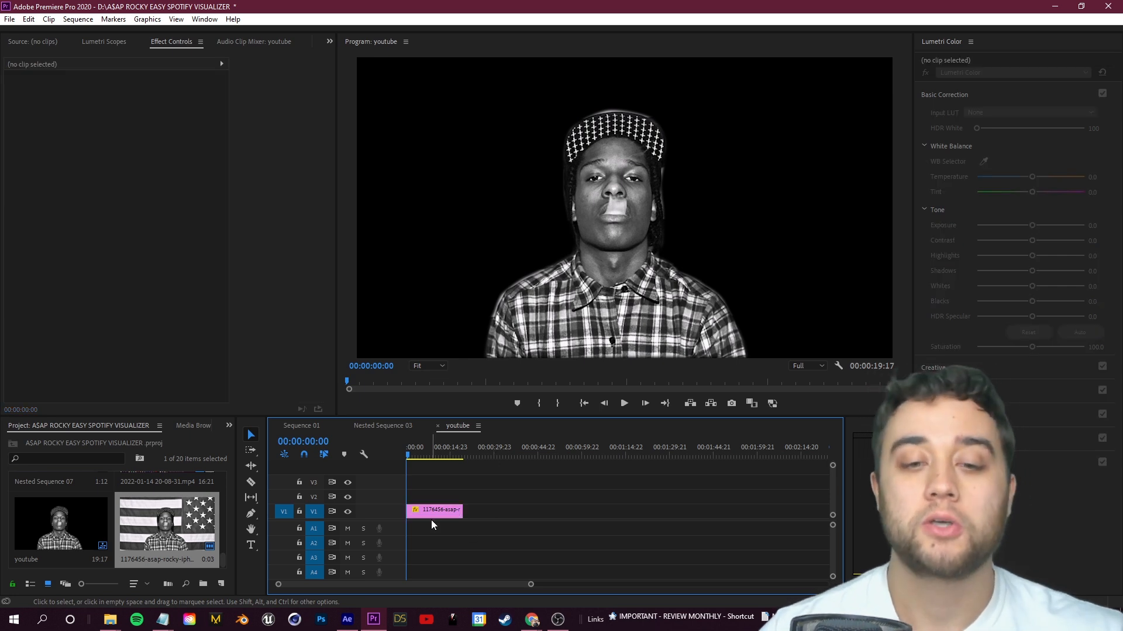
click(429, 513)
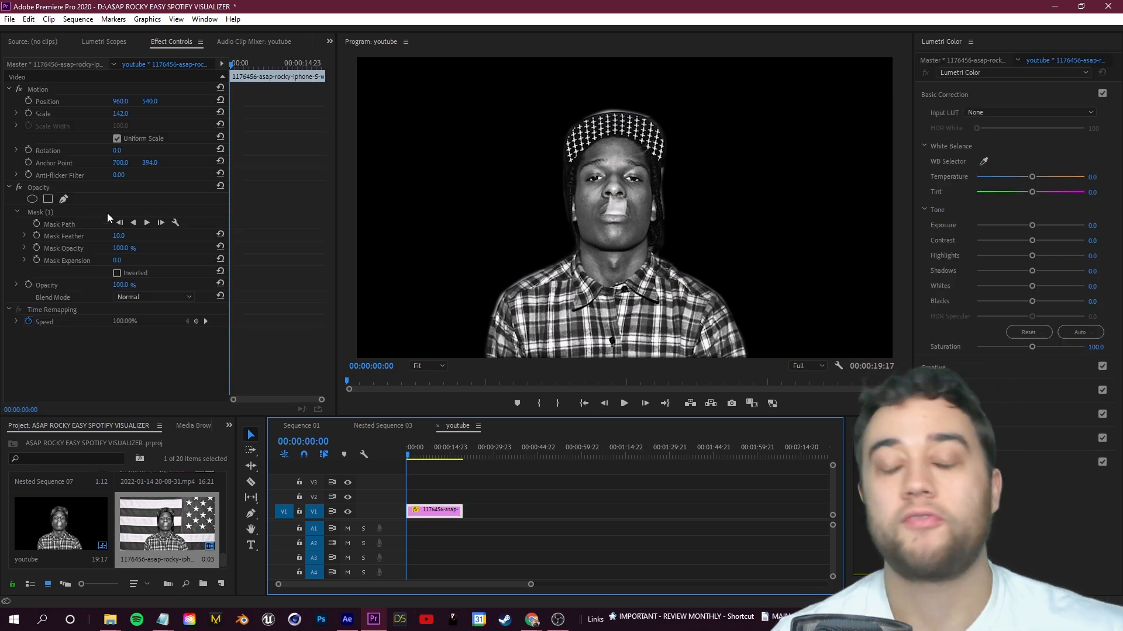
click(117, 273)
click(117, 273)
click(117, 273)
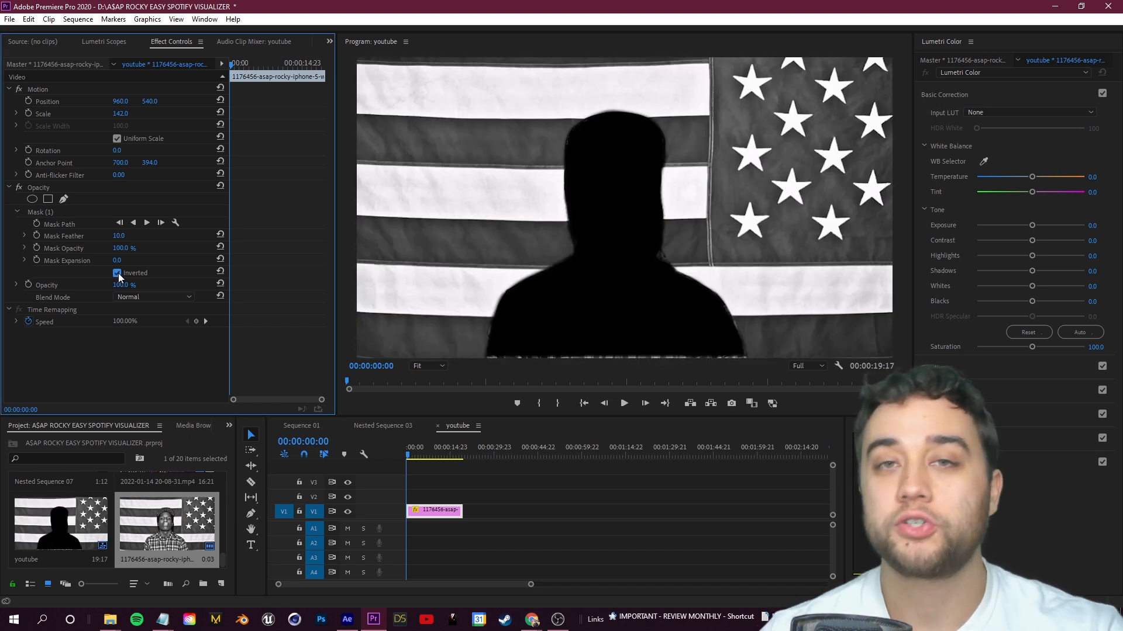
click(117, 273)
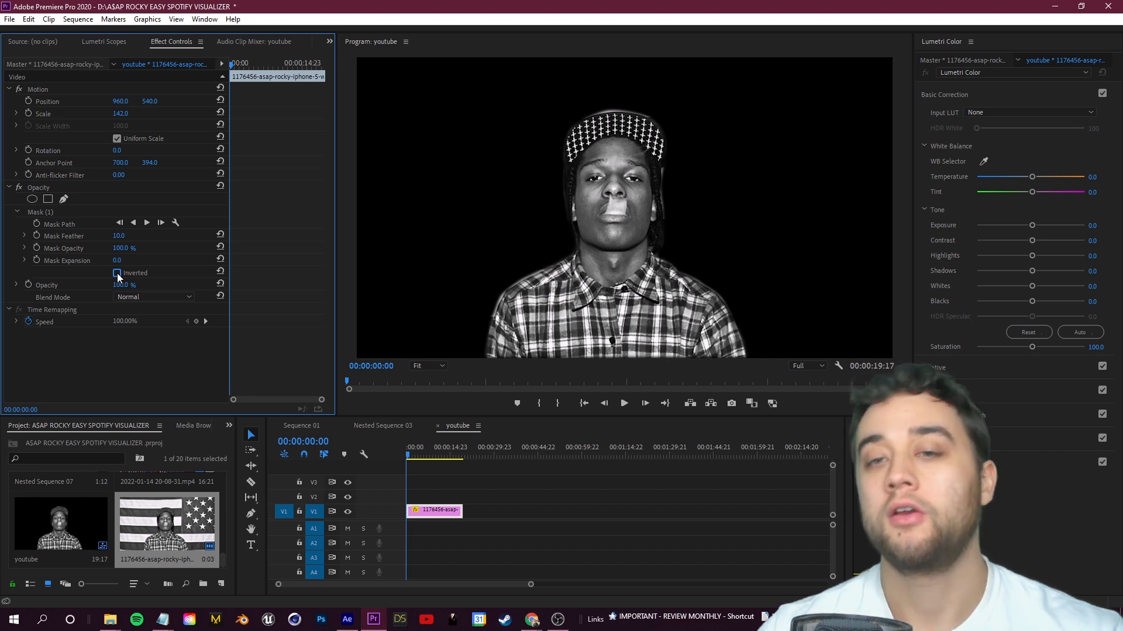
click(117, 273)
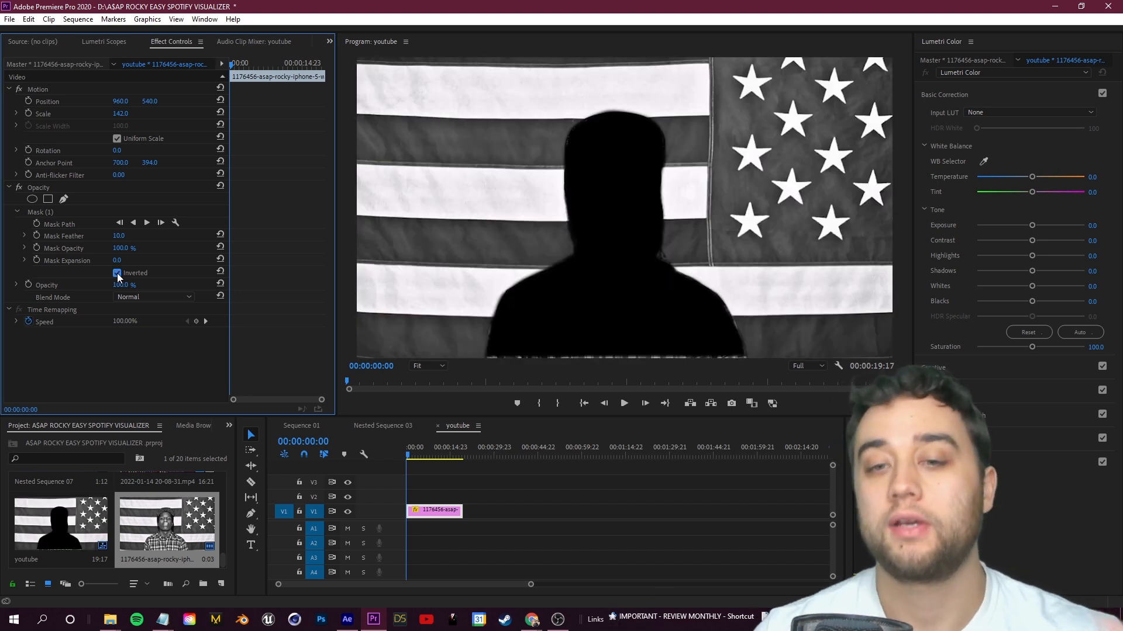
click(117, 273)
Check the cutout's edges with Mask Feather at 0, and set the Mask Feather to 5.
drag(120, 236, 152, 236)
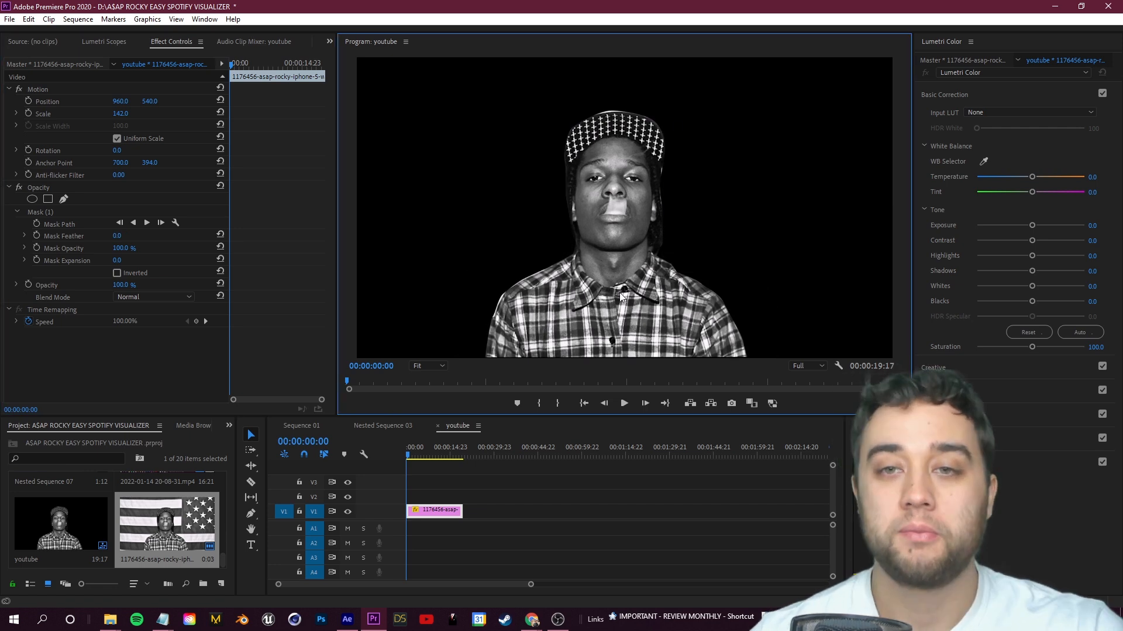
key(grave)
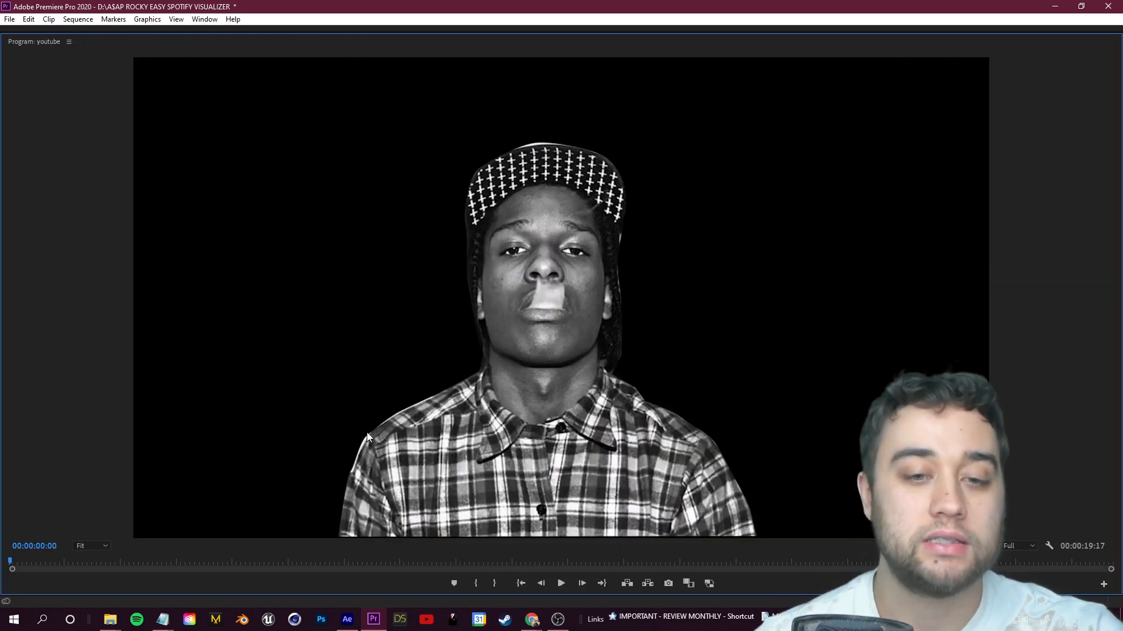
key(grave)
click(117, 235)
text(5)
key(Return)
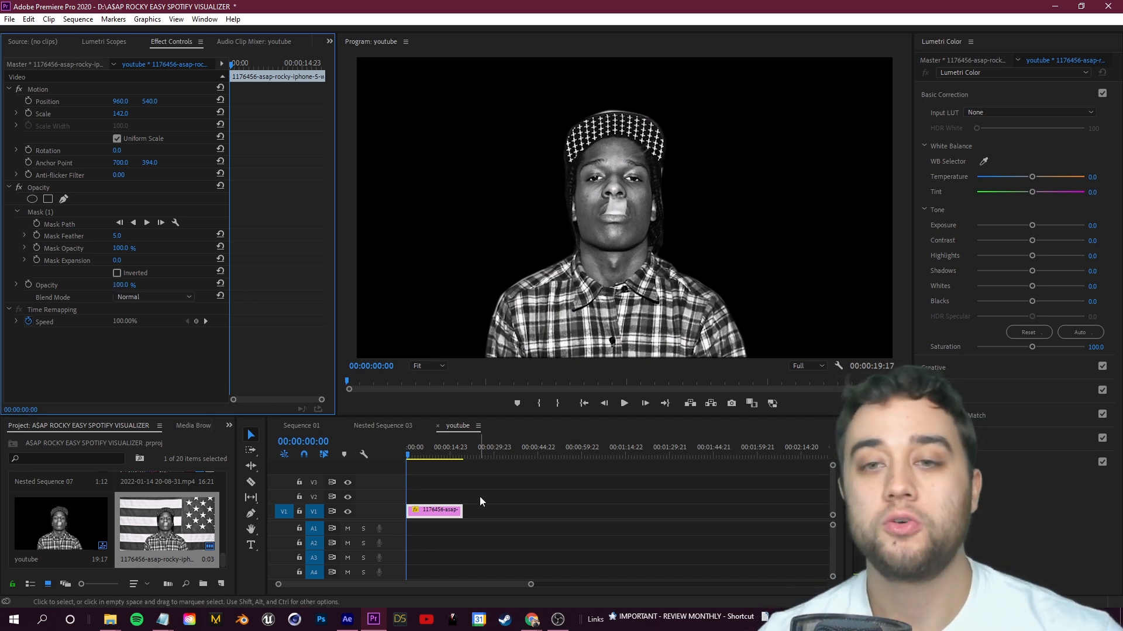
Move the masked clip up to track V2 and place a duplicate directly beneath it on track V1.
drag(447, 510, 395, 495)
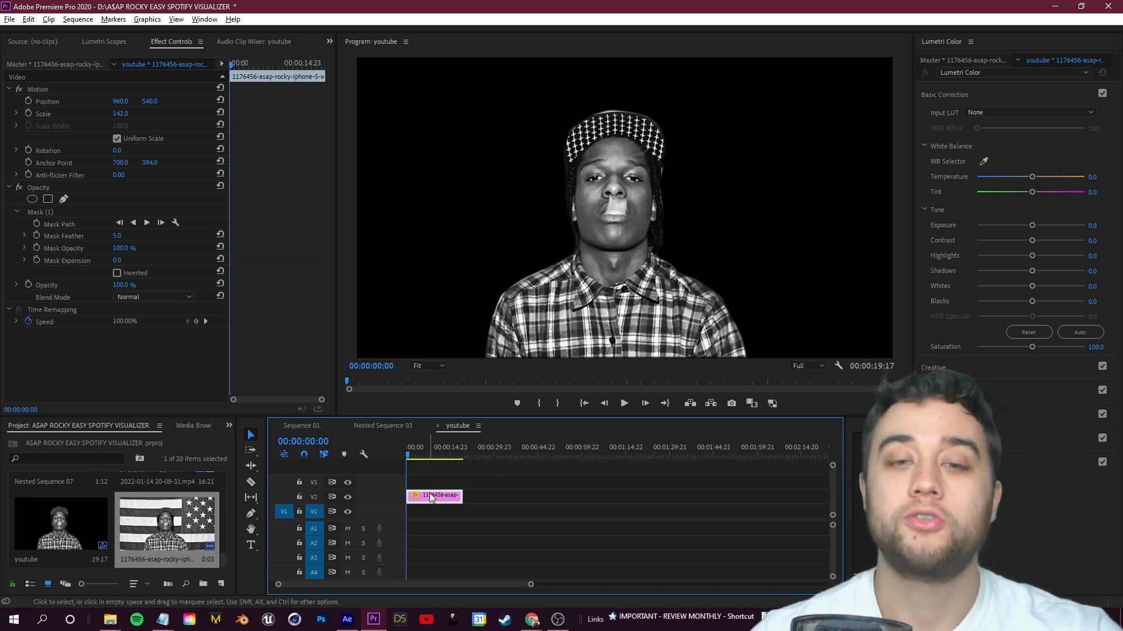
drag(431, 497, 426, 510)
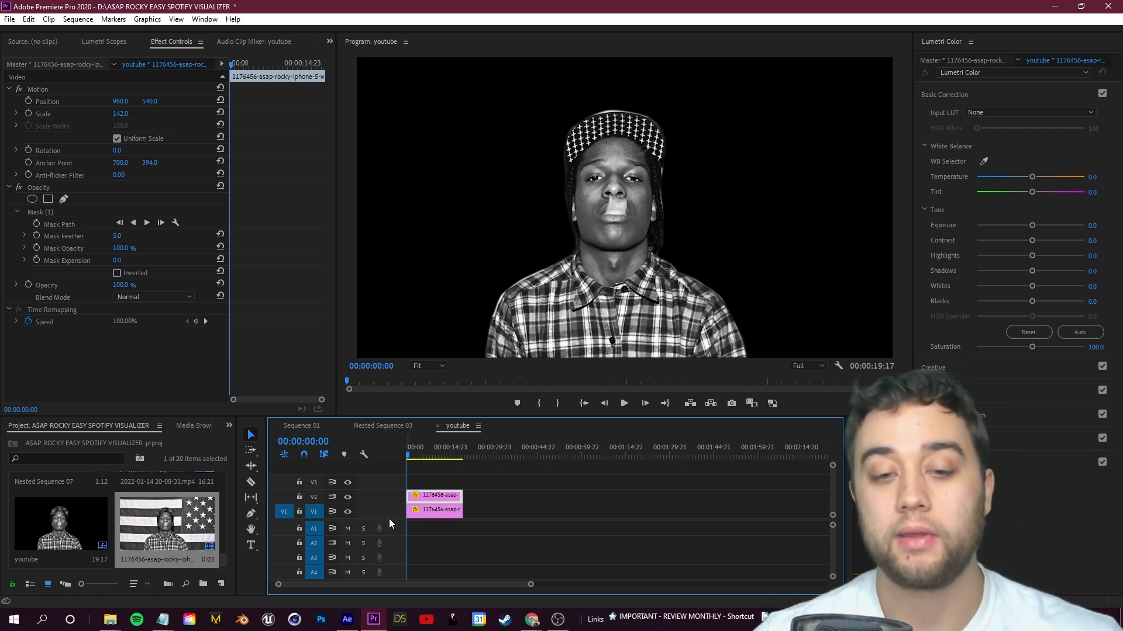
Invert the opacity mask on the V1 copy so it supplies only the flag background.
click(418, 515)
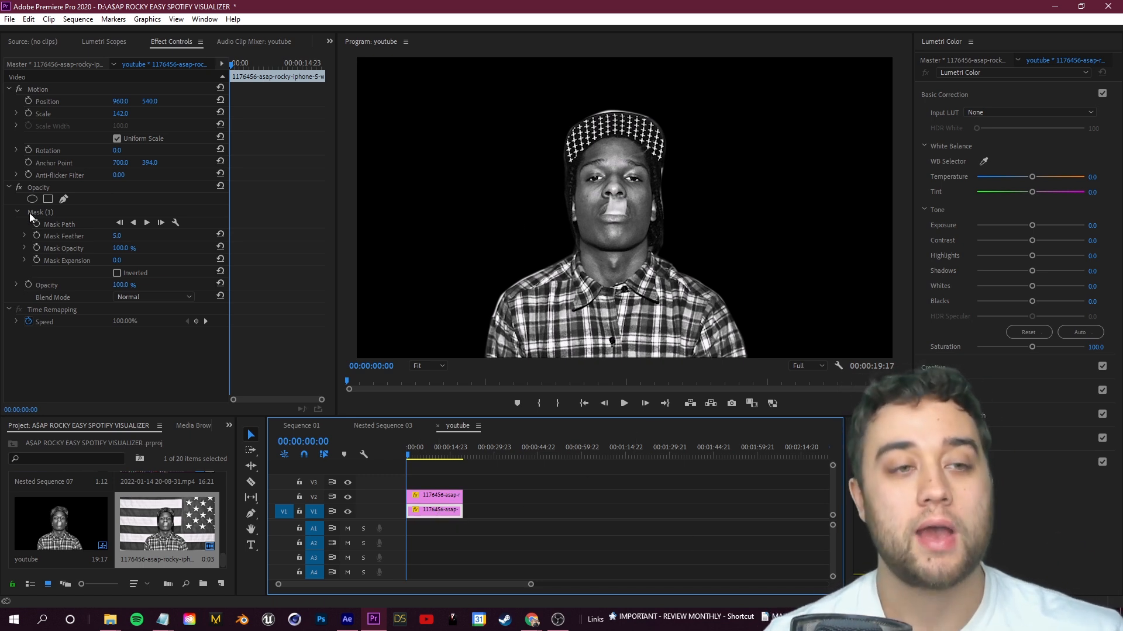
click(118, 272)
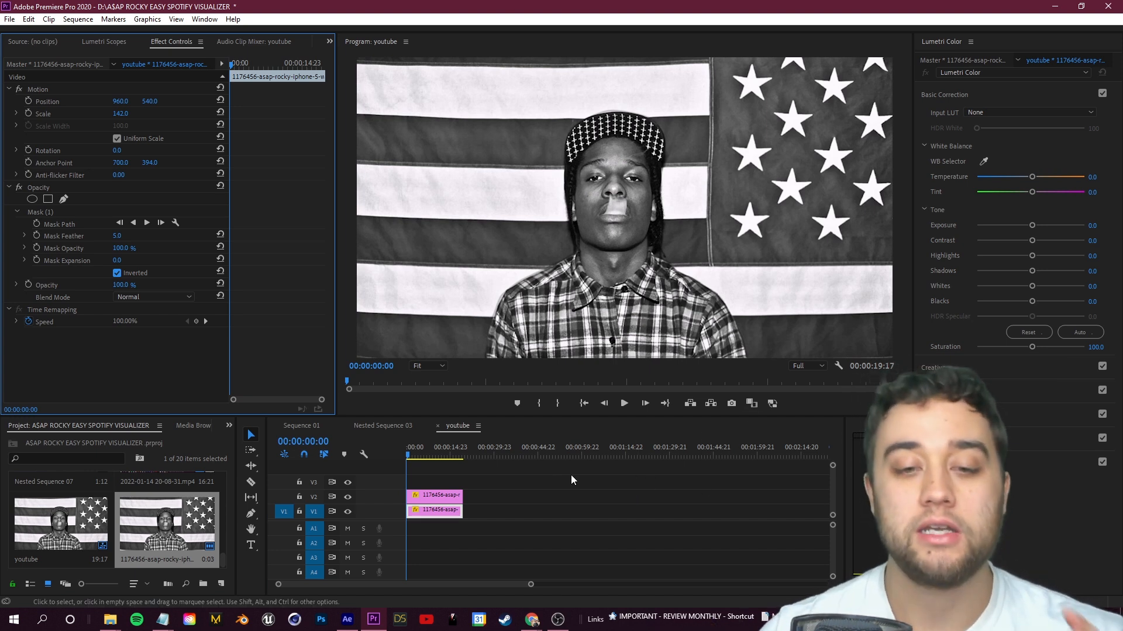
click(524, 483)
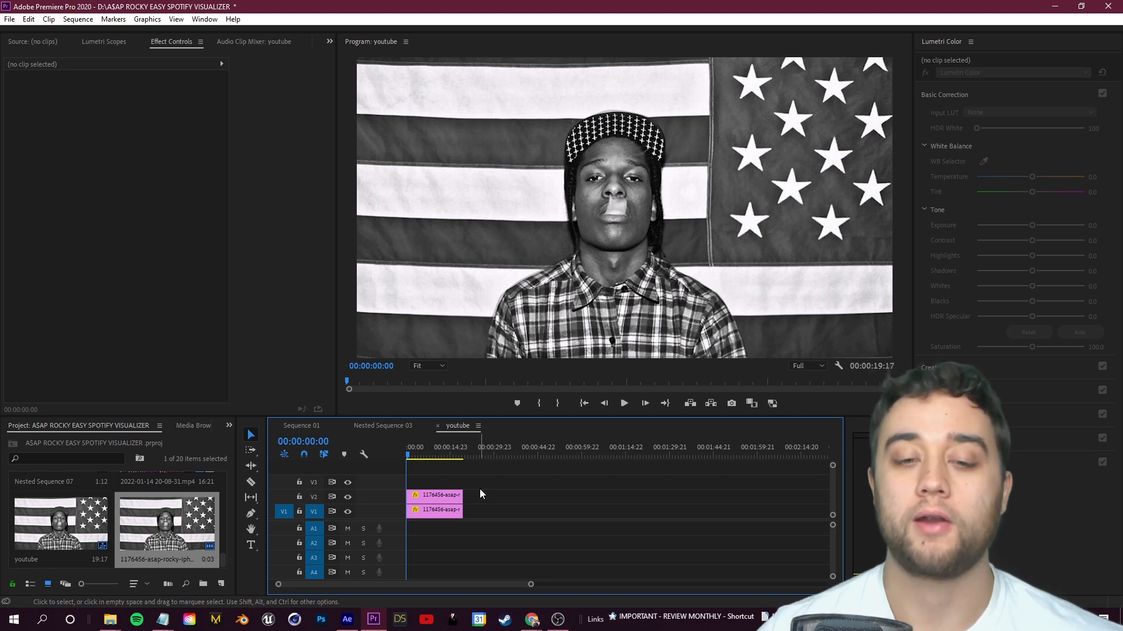
Hide and show tracks V1 and V2 in turn to inspect the man's cutout and the flag background separately.
click(434, 497)
click(347, 513)
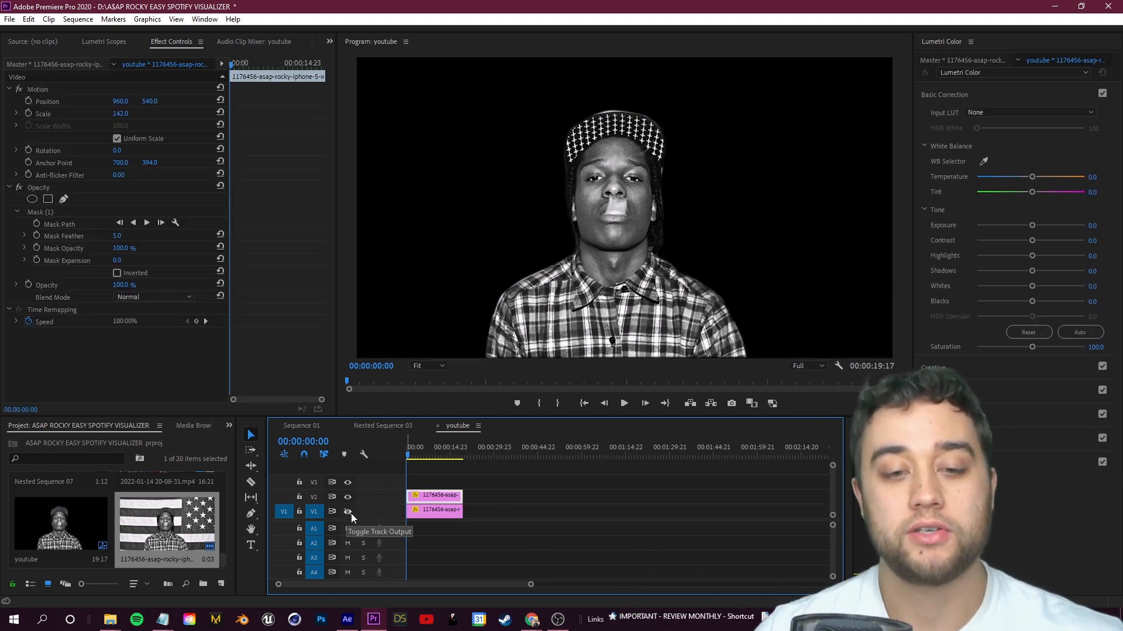
click(348, 512)
click(347, 512)
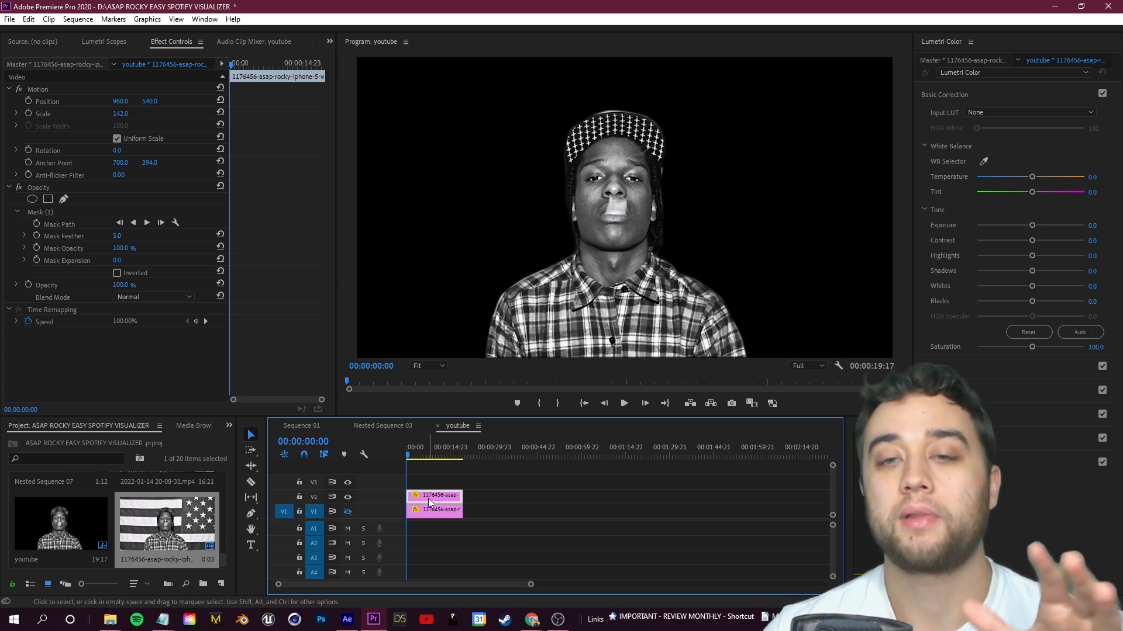
click(347, 512)
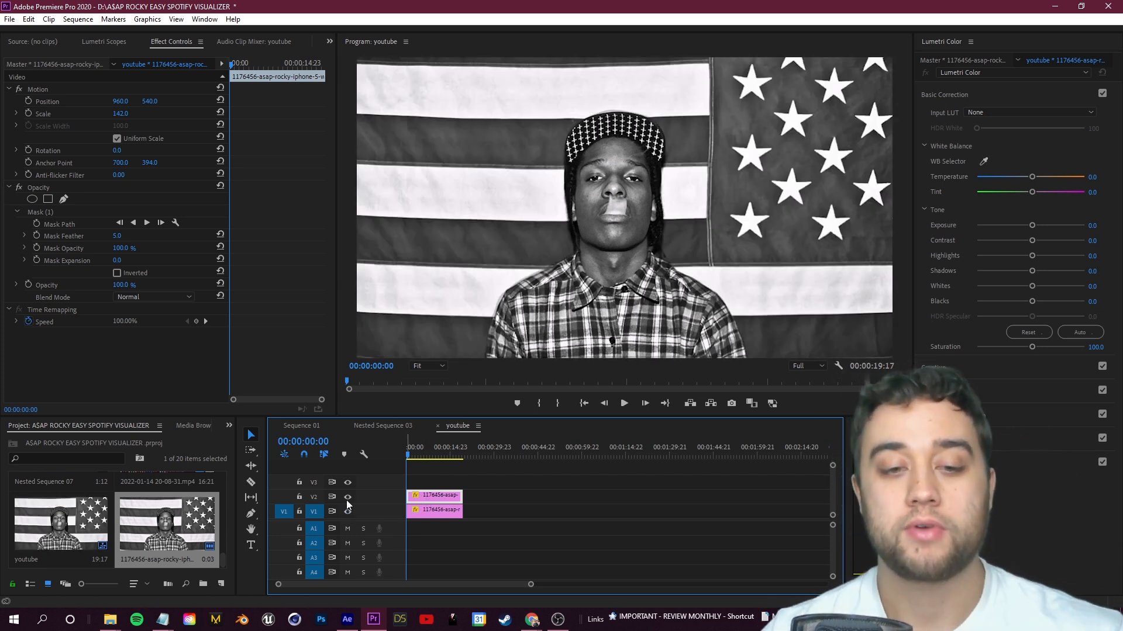
click(347, 497)
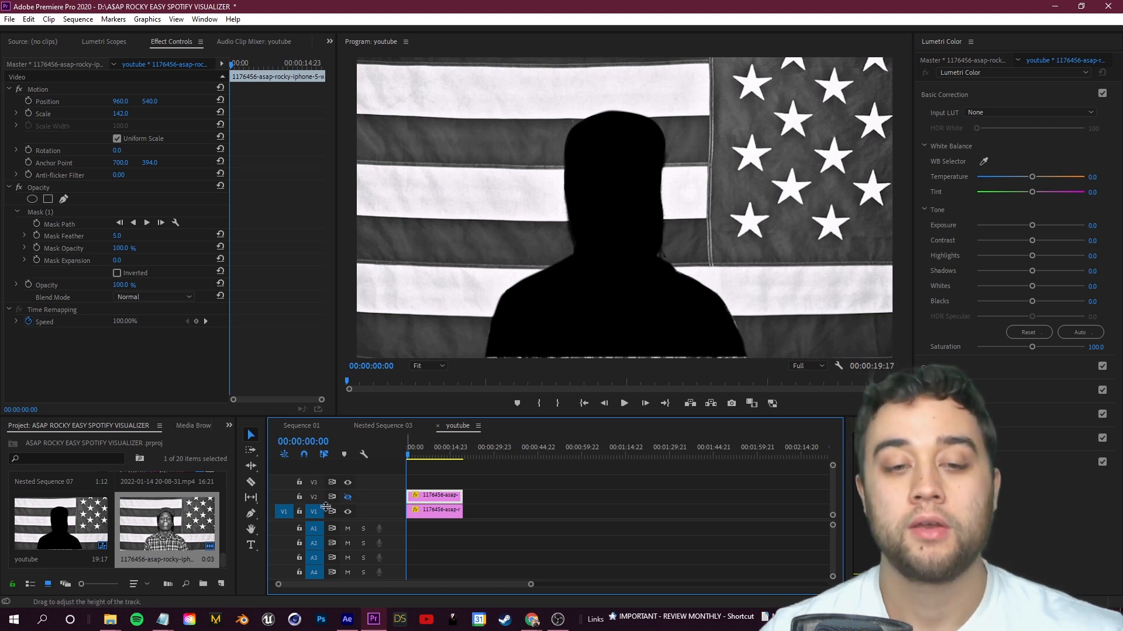
click(348, 513)
click(347, 497)
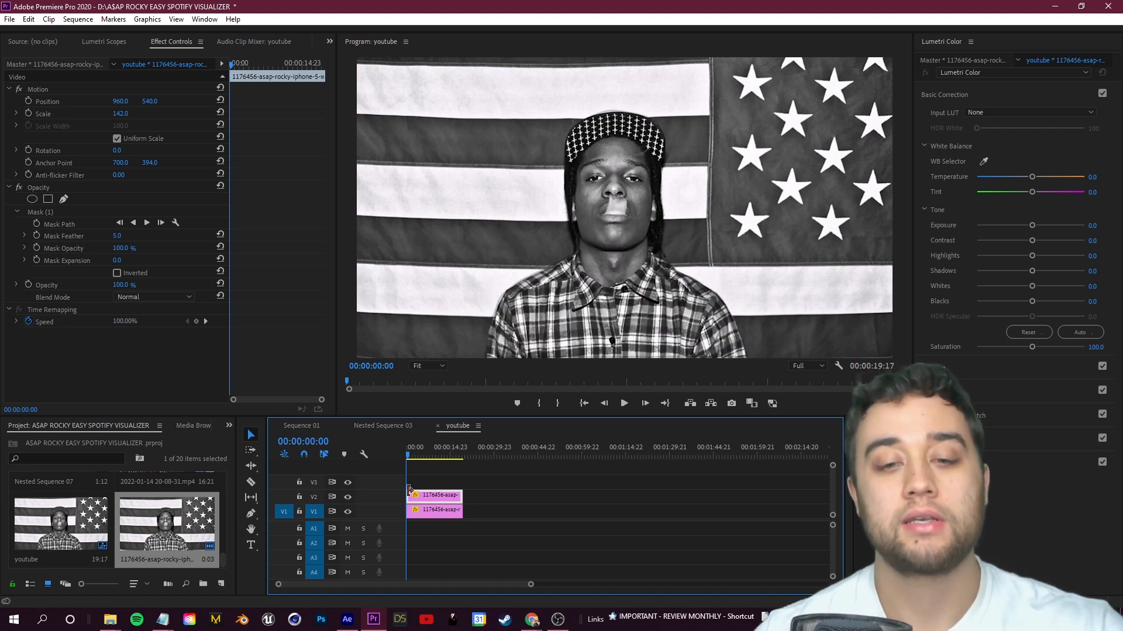
Move the man's cutout on V2 down to a vertical Position of 724, undoing any further shift.
drag(150, 102, 257, 102)
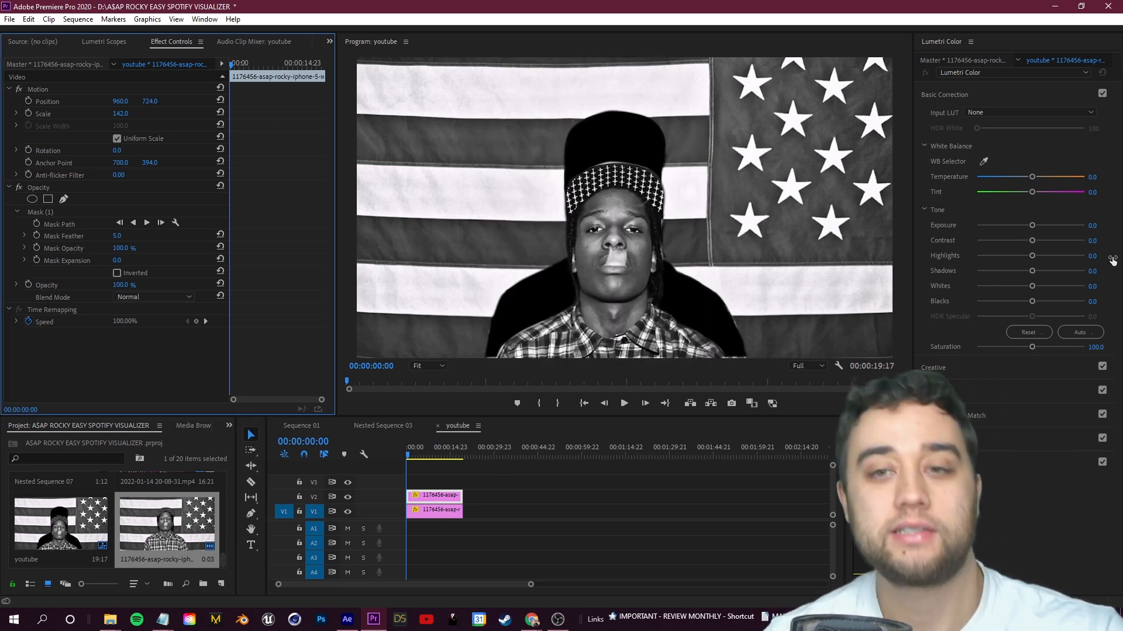
drag(149, 102, 283, 168)
key(ctrl+z)
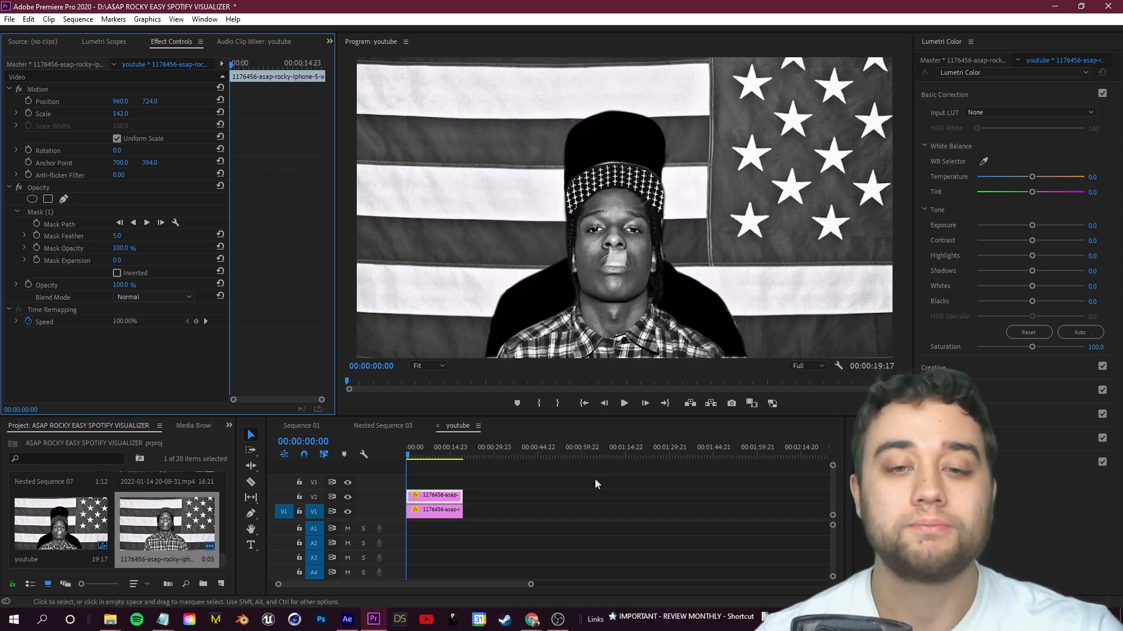
Undo the vertical move of the man's cutout on V2 and select the flag background clip on V1.
click(443, 513)
key(ctrl+z)
click(465, 475)
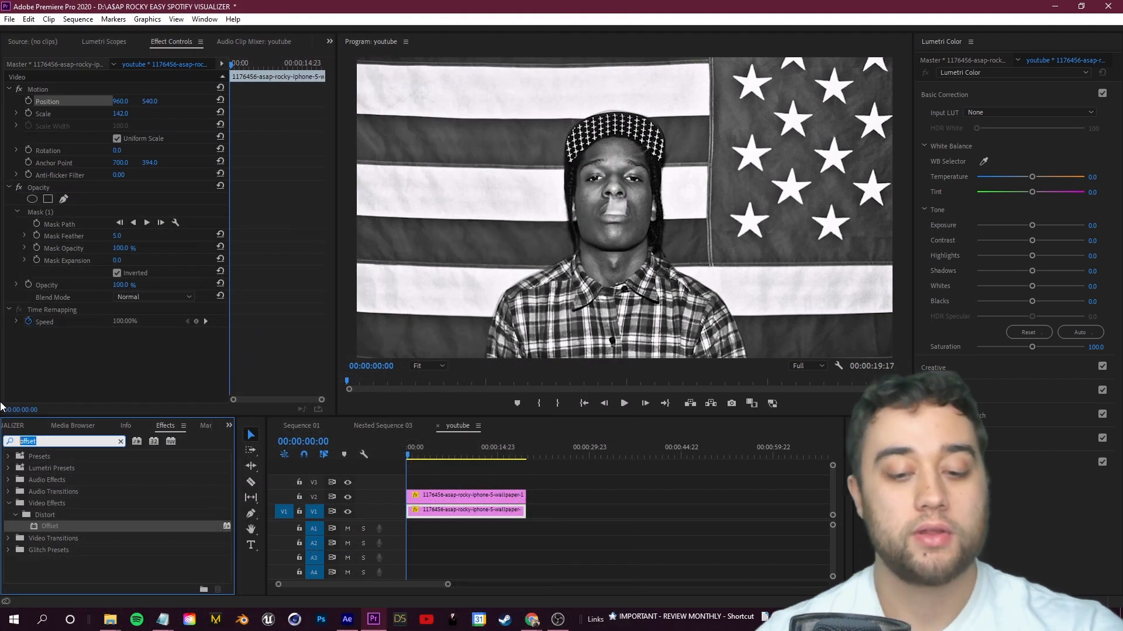
Find the Offset distort effect and apply it to the flag background clip on V1.
text(offset)
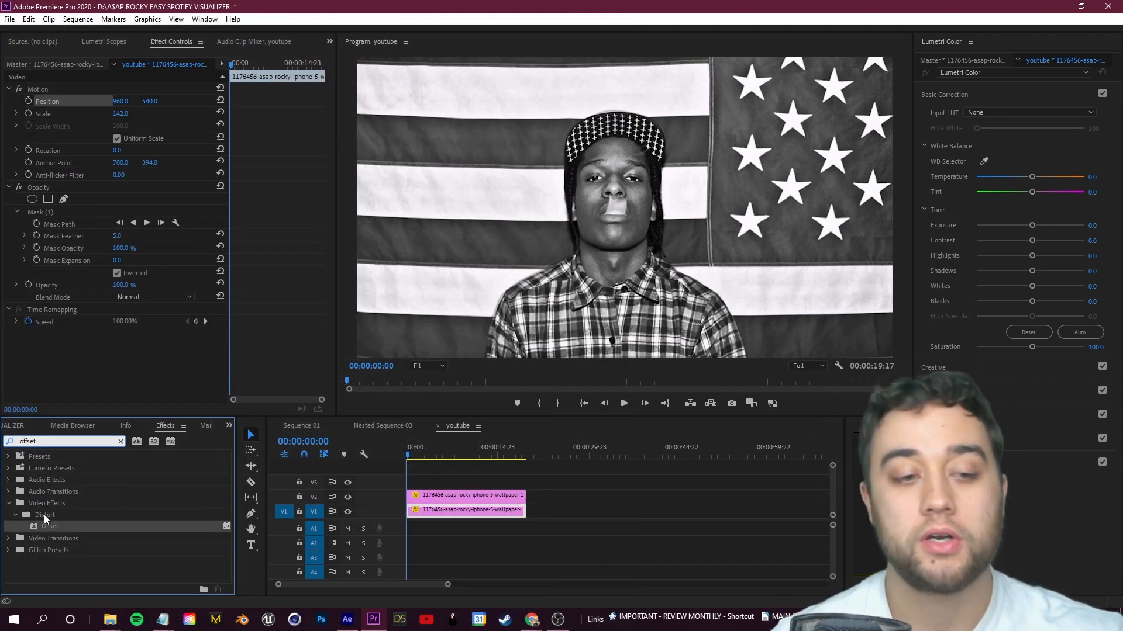
click(55, 529)
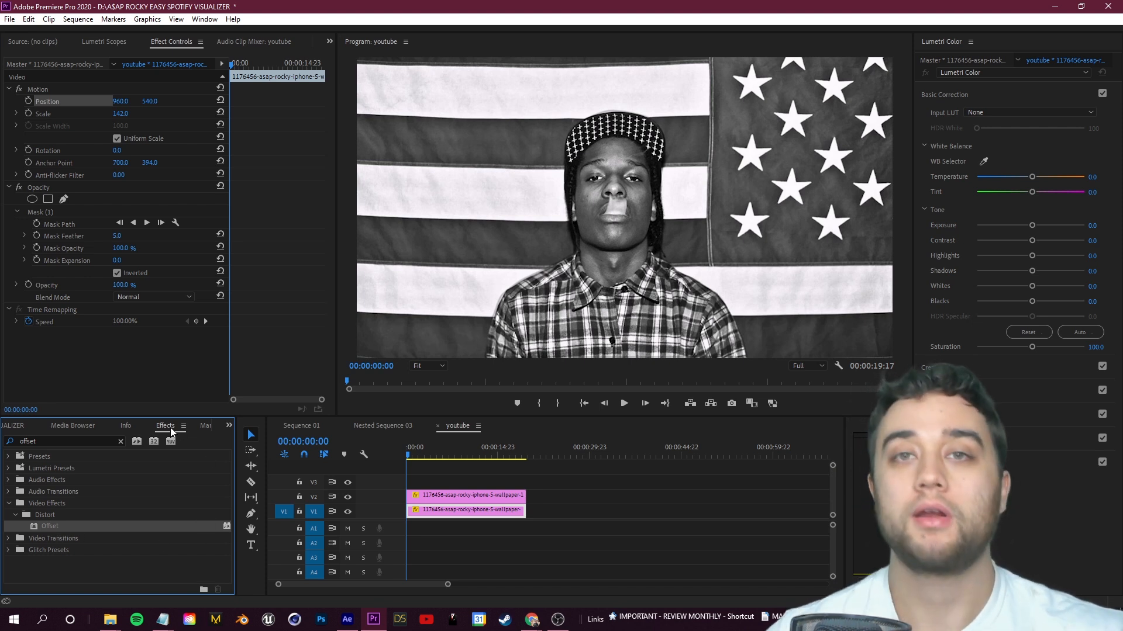
click(204, 19)
mouse_move(266, 35)
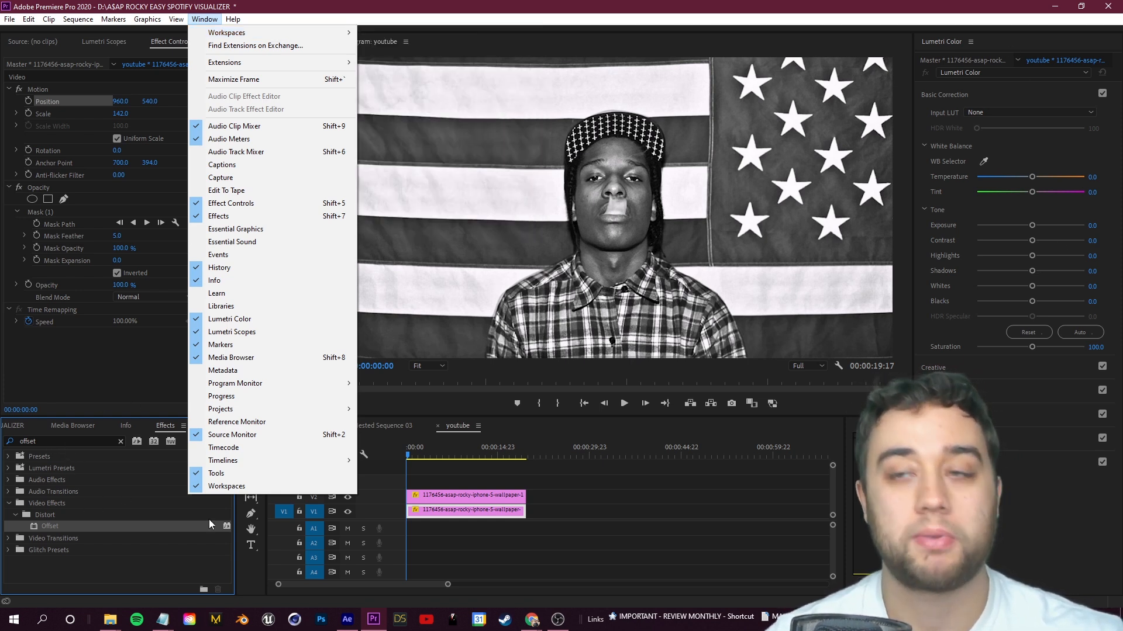
click(76, 444)
drag(49, 530, 436, 515)
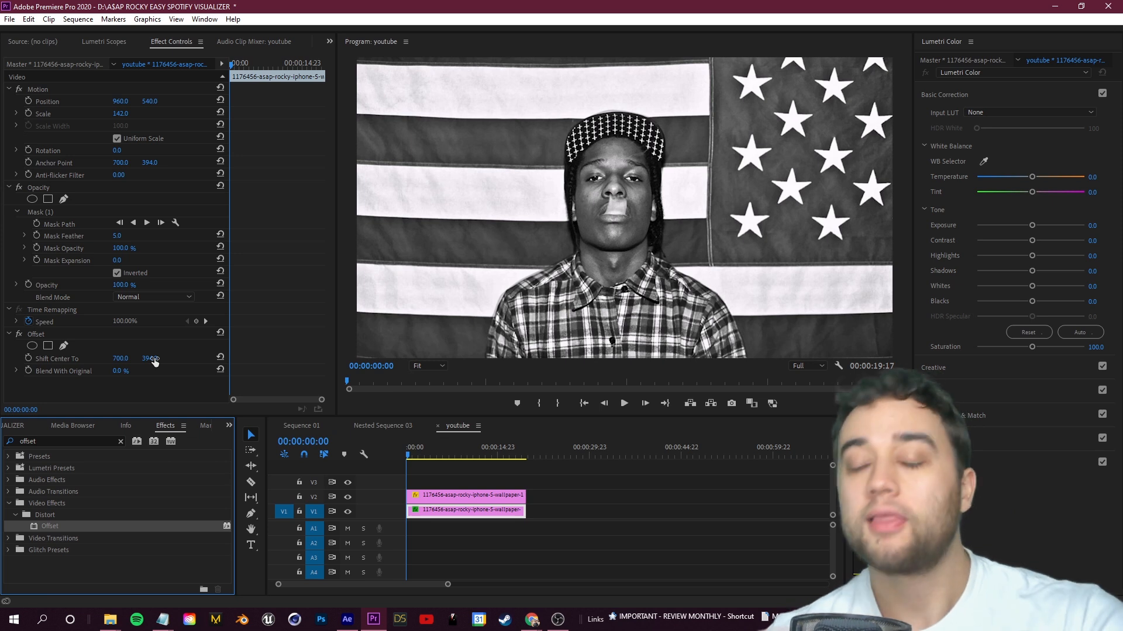
Try shifting the V1 clip's Offset centre to a vertical value of 168, and undo the shift.
drag(151, 362, 19, 359)
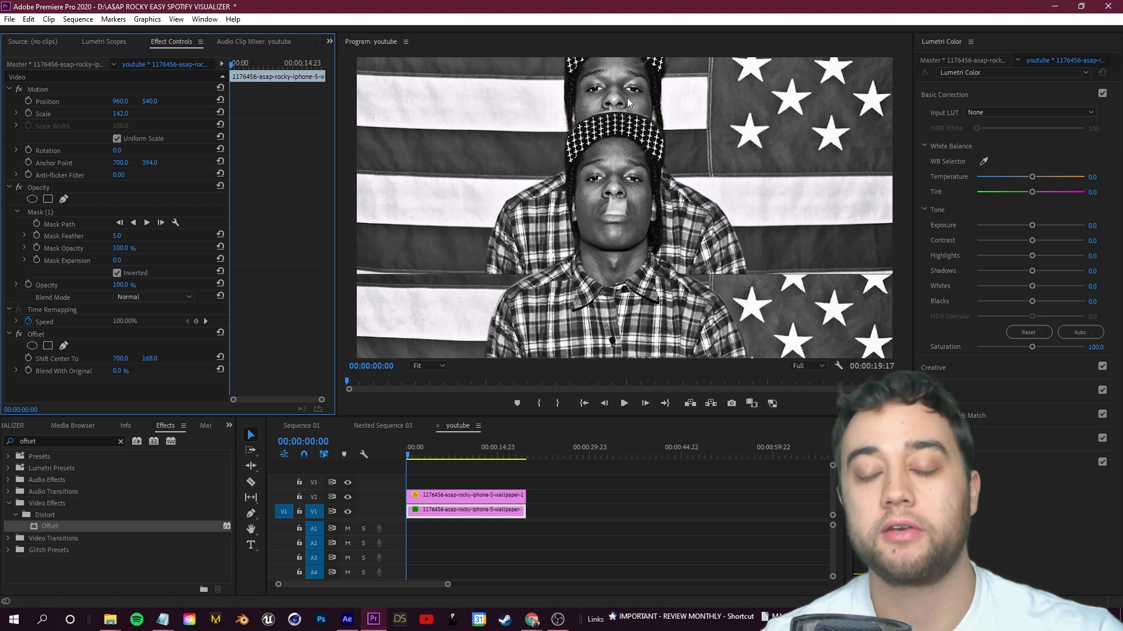
key(ctrl+z)
click(433, 515)
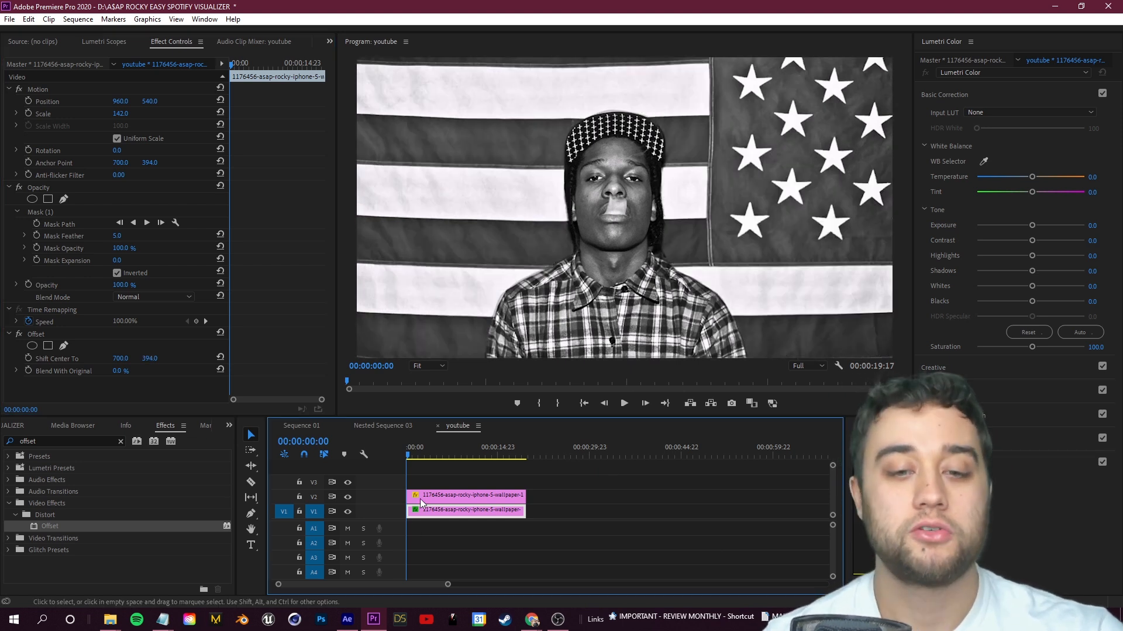
Nest the inverted-mask flag clip on V1 and shift its Offset centre vertically to 2396.
click(349, 497)
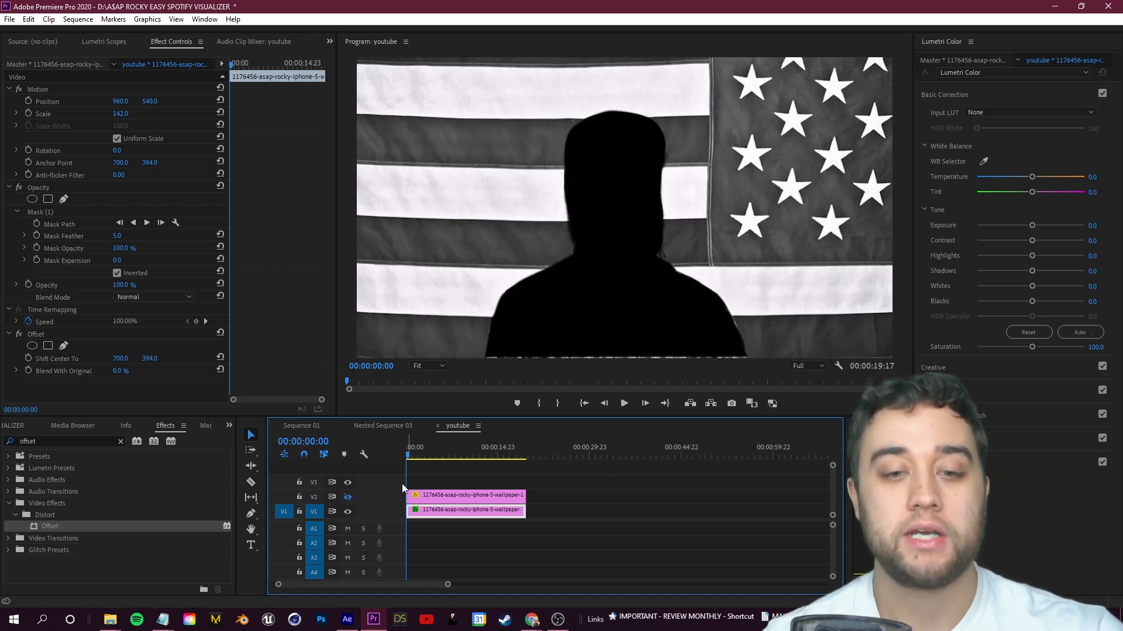
right_click(427, 514)
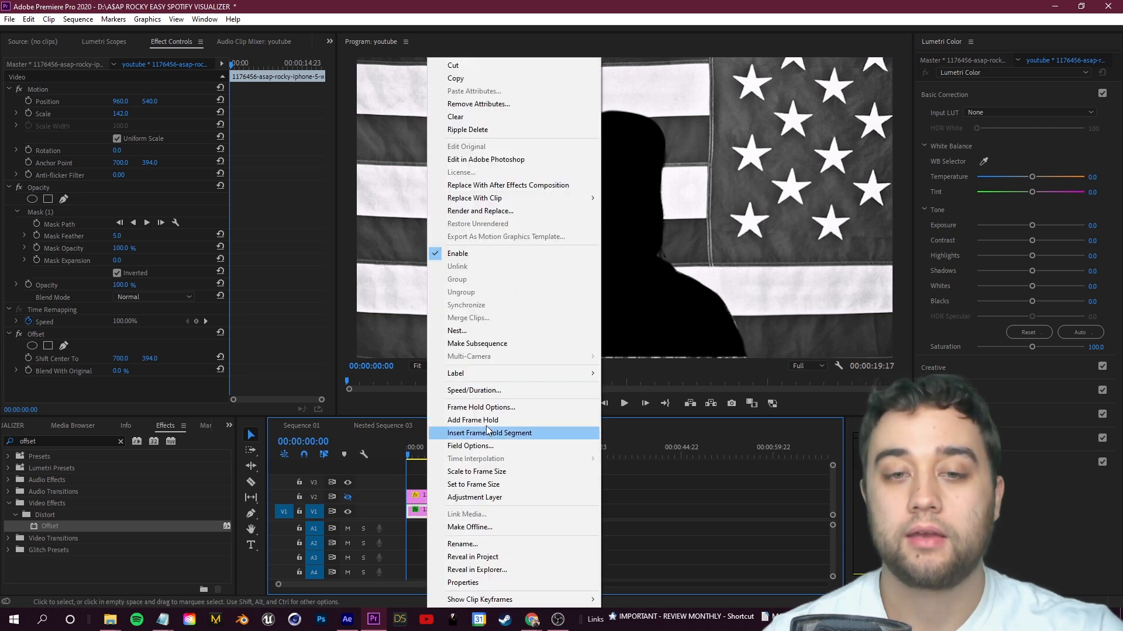
click(478, 331)
drag(442, 510, 442, 511)
drag(150, 285, 327, 285)
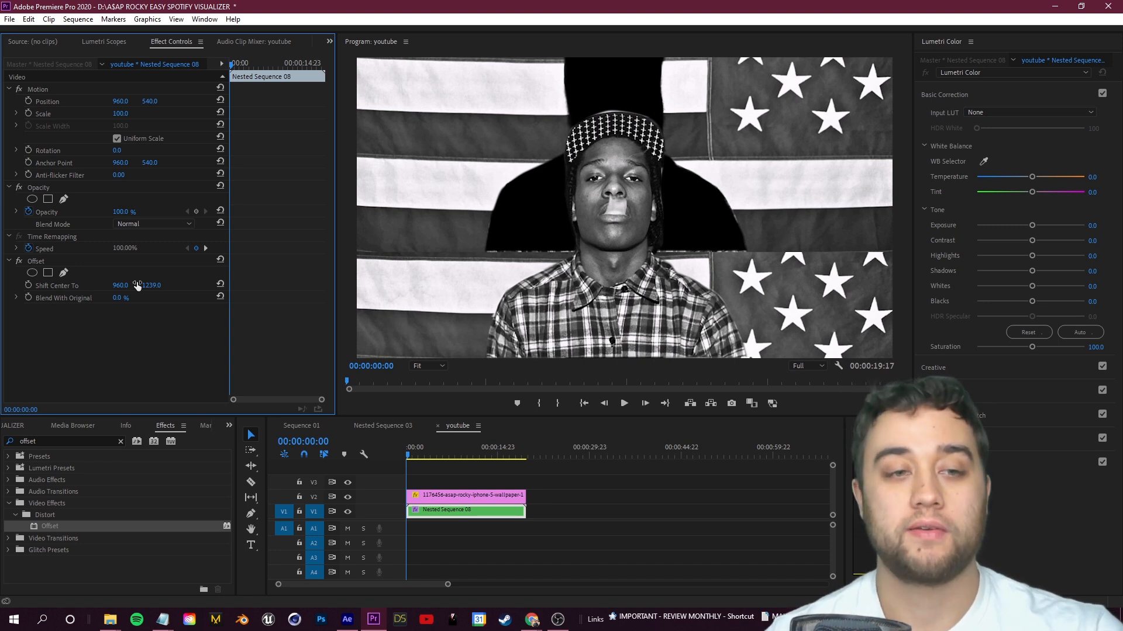
drag(138, 285, 654, 554)
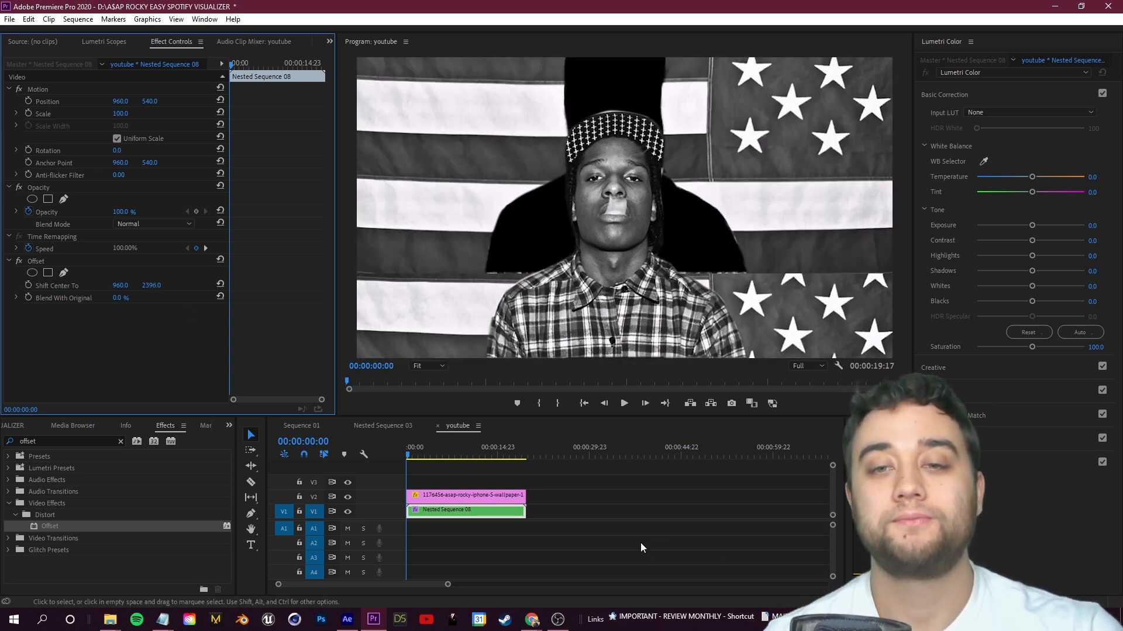
Undo the Offset shift and the nesting of the flag clip on V1.
click(457, 511)
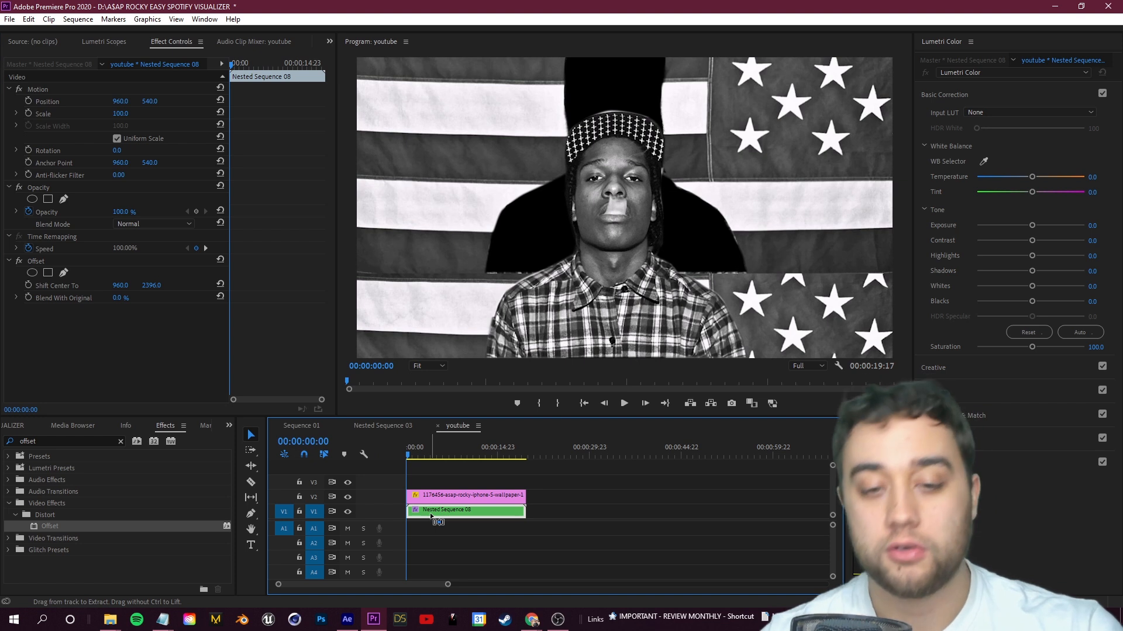
key(ctrl+z)
key(ctrl+z)
key(ctrl+z)
Delete the opacity mask from the V1 clip so it supplies the full photo.
click(436, 515)
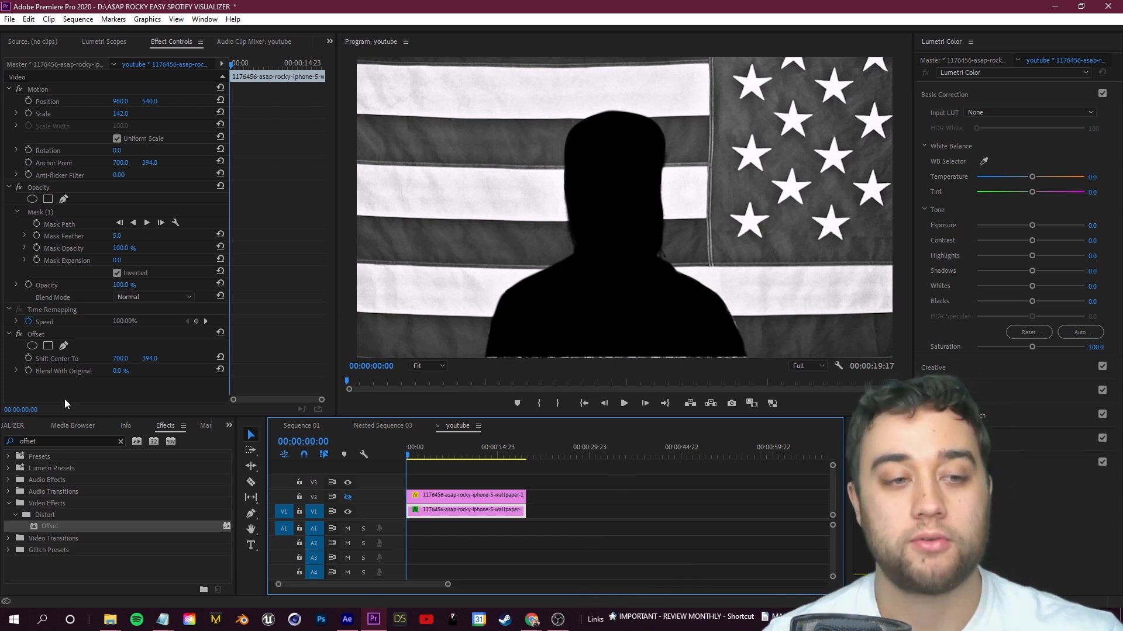
click(66, 211)
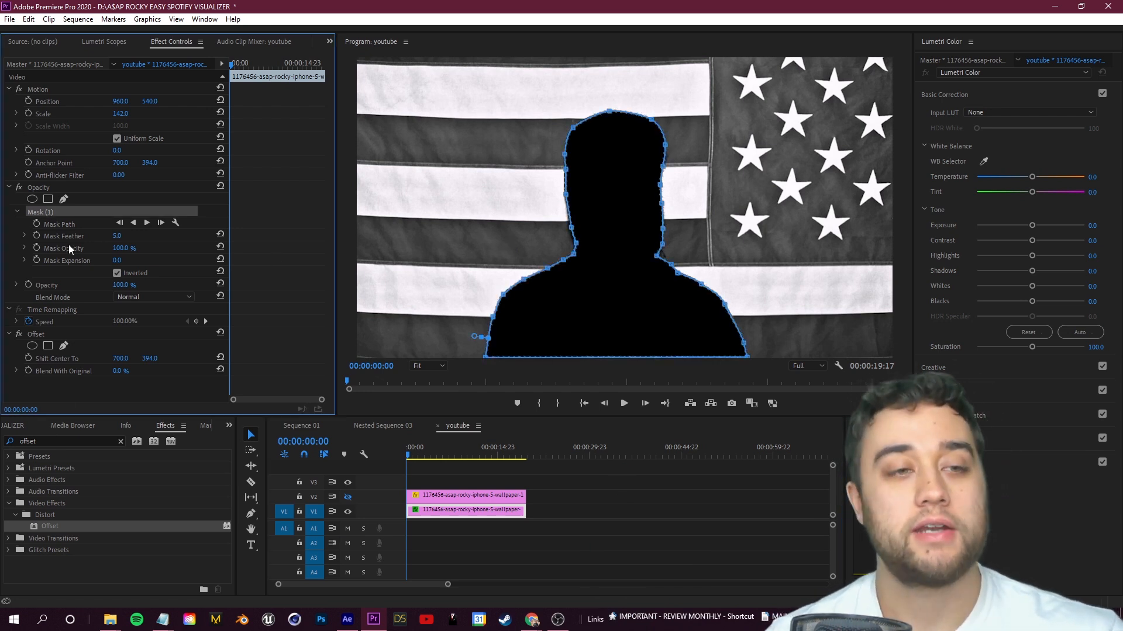
key(Delete)
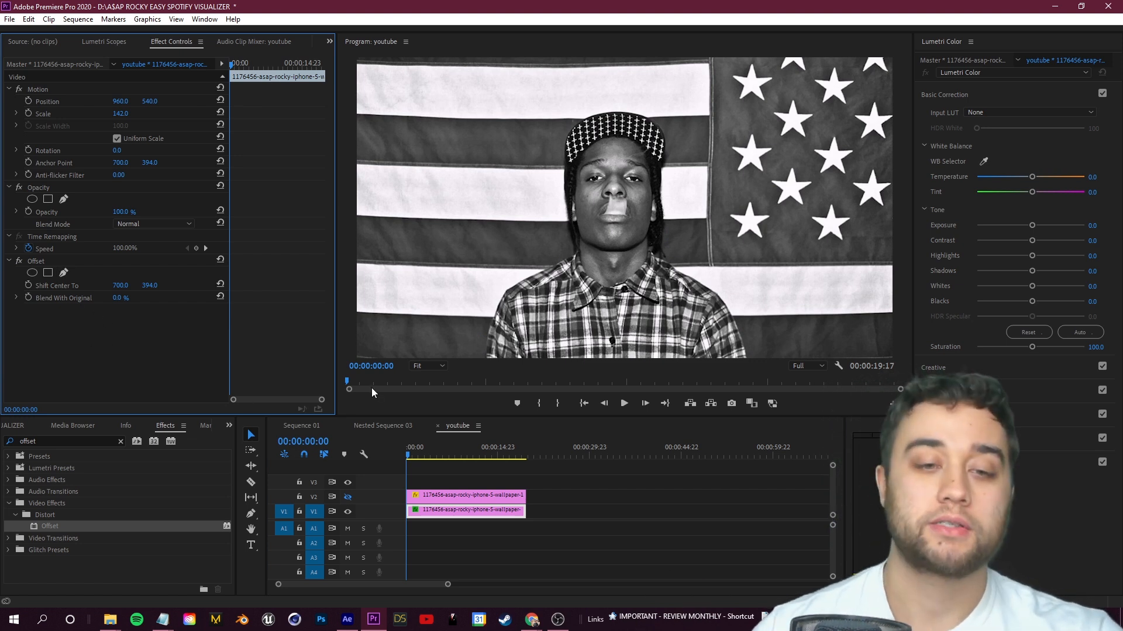
click(453, 515)
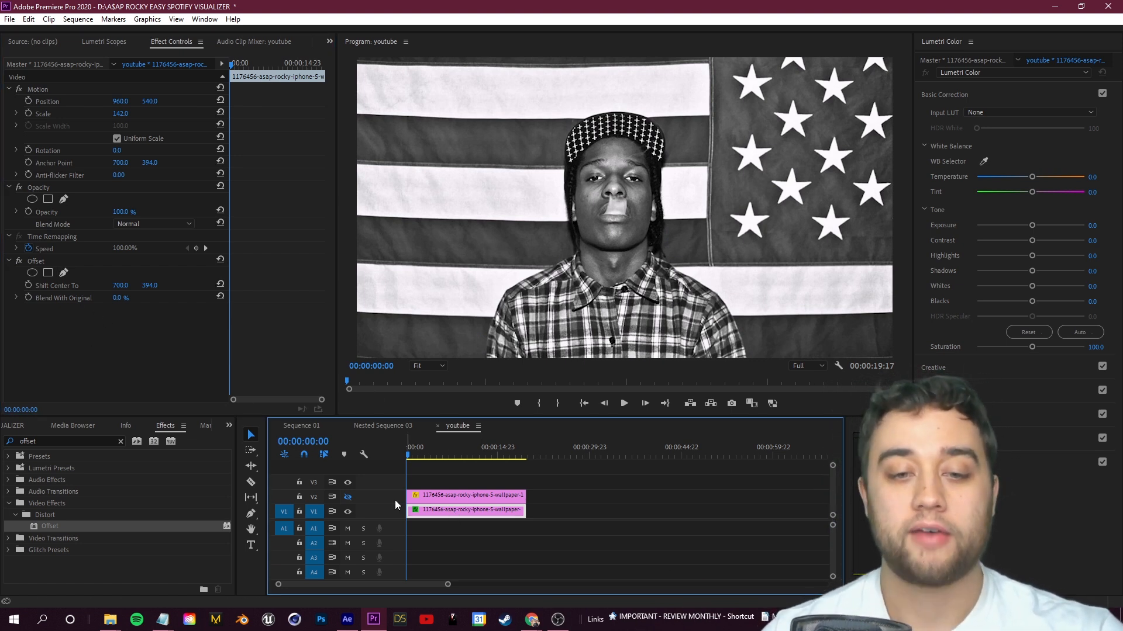
click(349, 498)
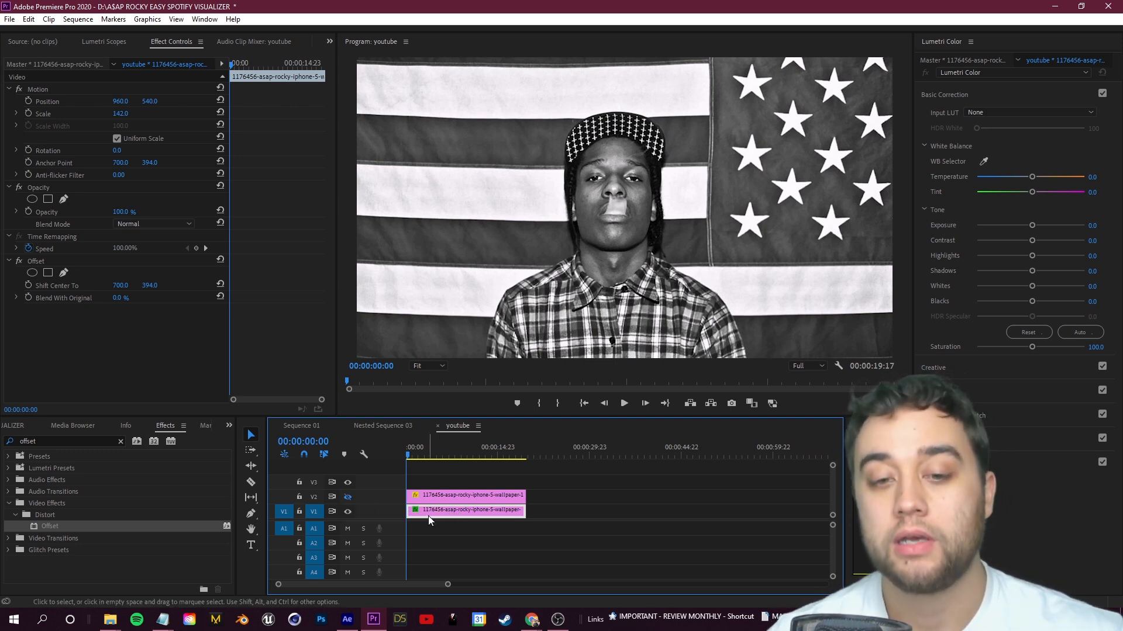
Add a rectangular opacity mask to the V1 clip, covering only the upper-left flag stripes beside the man and extending past the frame edges.
click(48, 200)
drag(630, 224, 427, 236)
drag(490, 259, 549, 266)
drag(490, 183, 572, 24)
drag(352, 183, 346, 59)
mouse_move(557, 265)
mouse_down()
mouse_move(566, 248)
mouse_move(570, 286)
mouse_move(555, 264)
mouse_up()
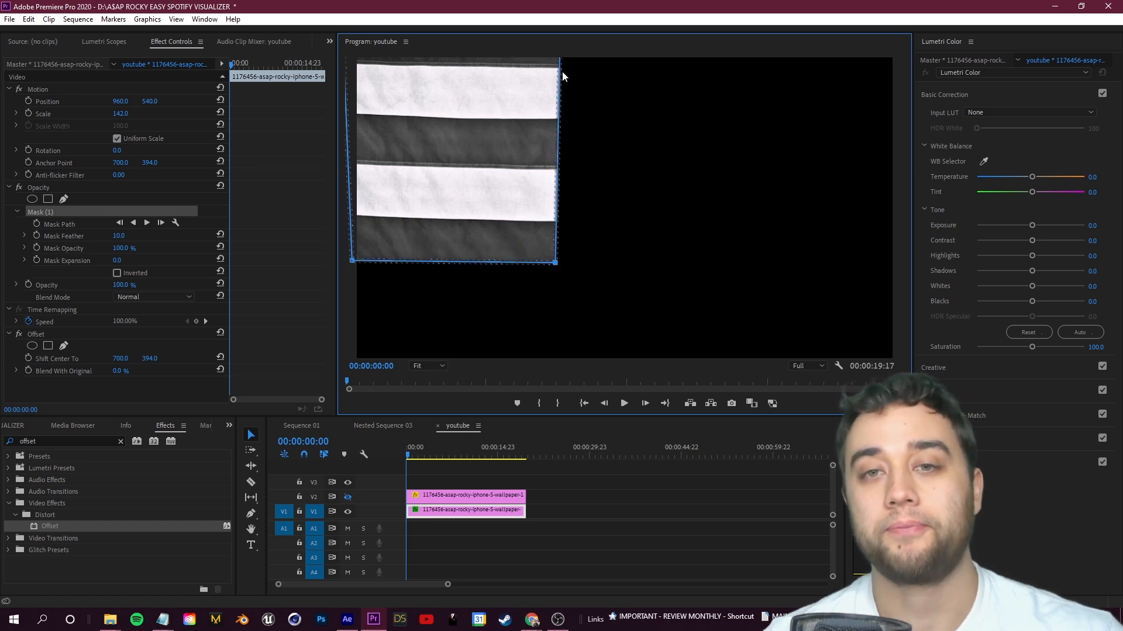
drag(559, 36, 556, 19)
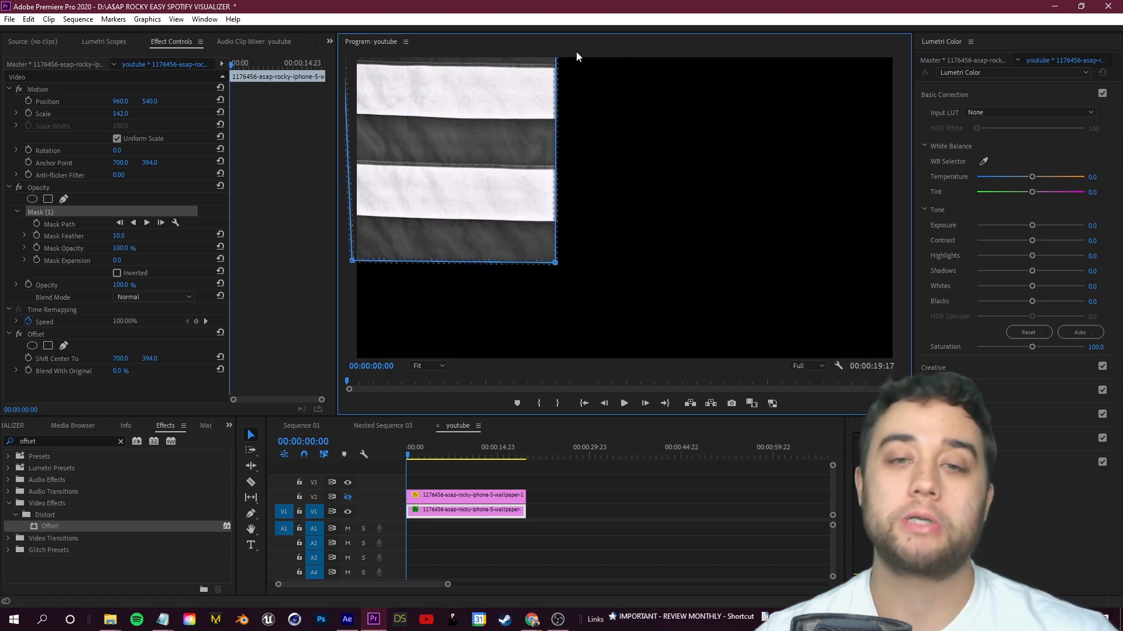
click(585, 490)
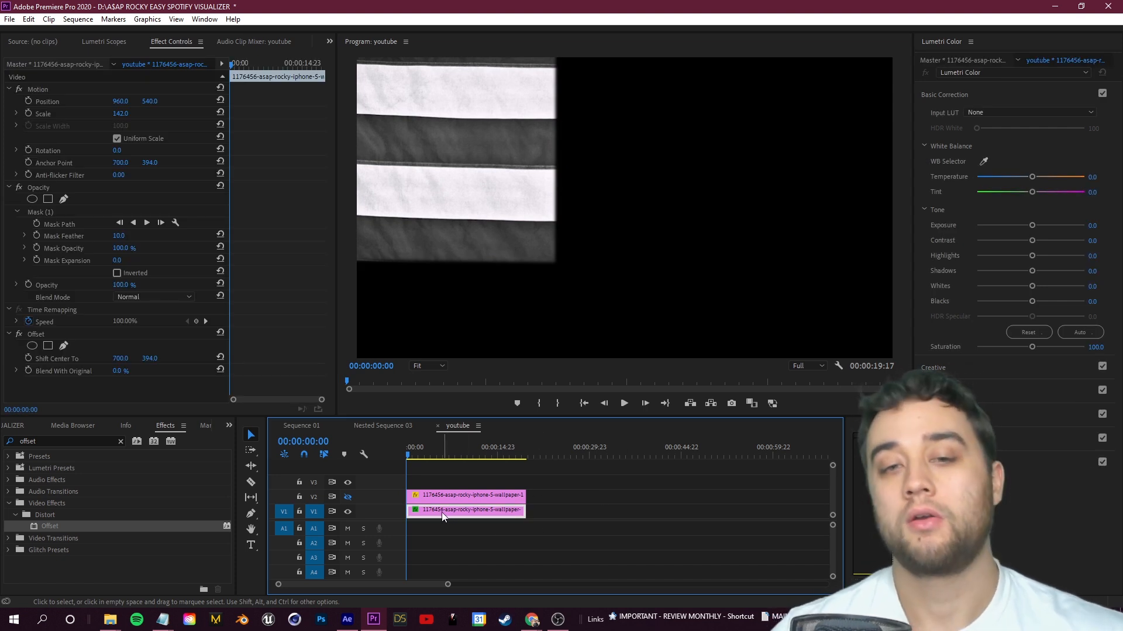
Nest the masked stripe clip on V1, look inside the nested sequence, and return to the youtube sequence.
right_click(459, 512)
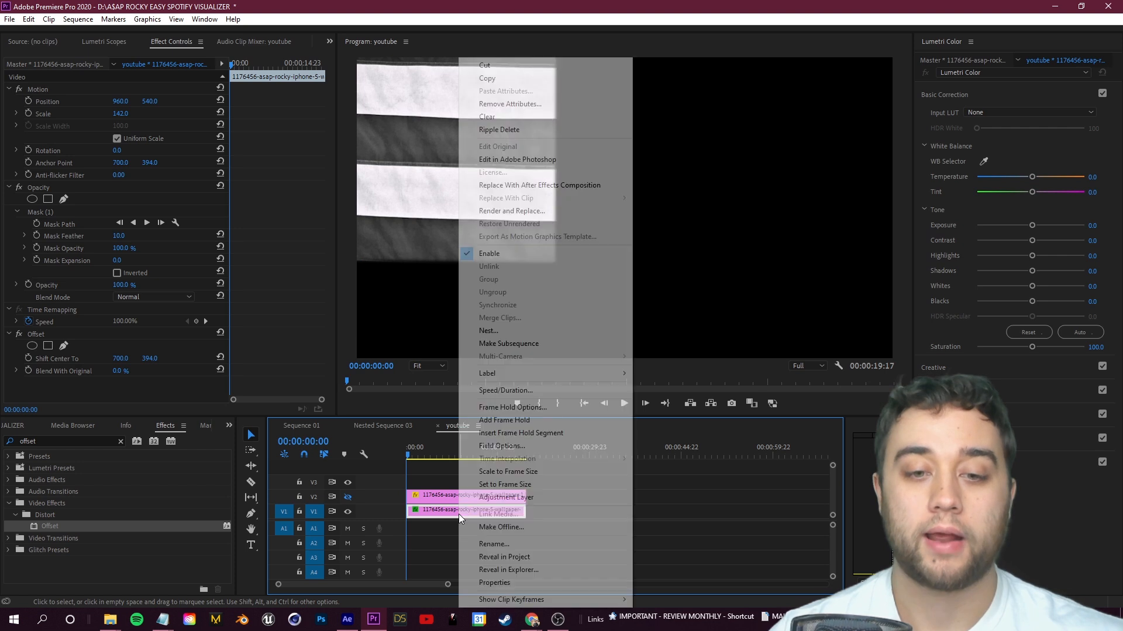
click(511, 334)
click(531, 321)
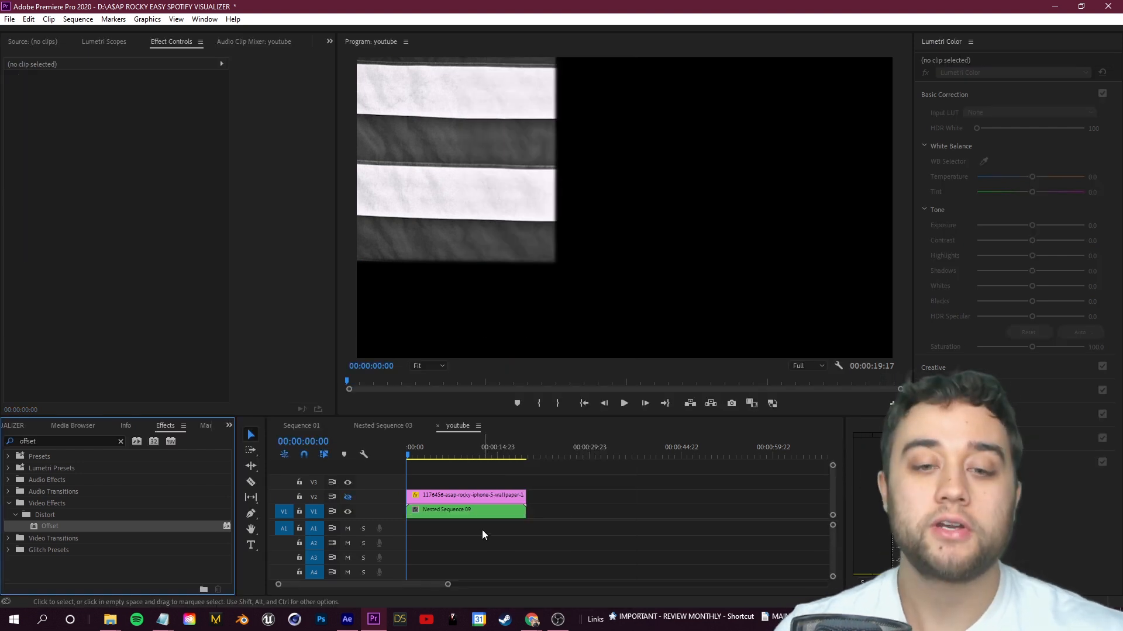
double_click(444, 514)
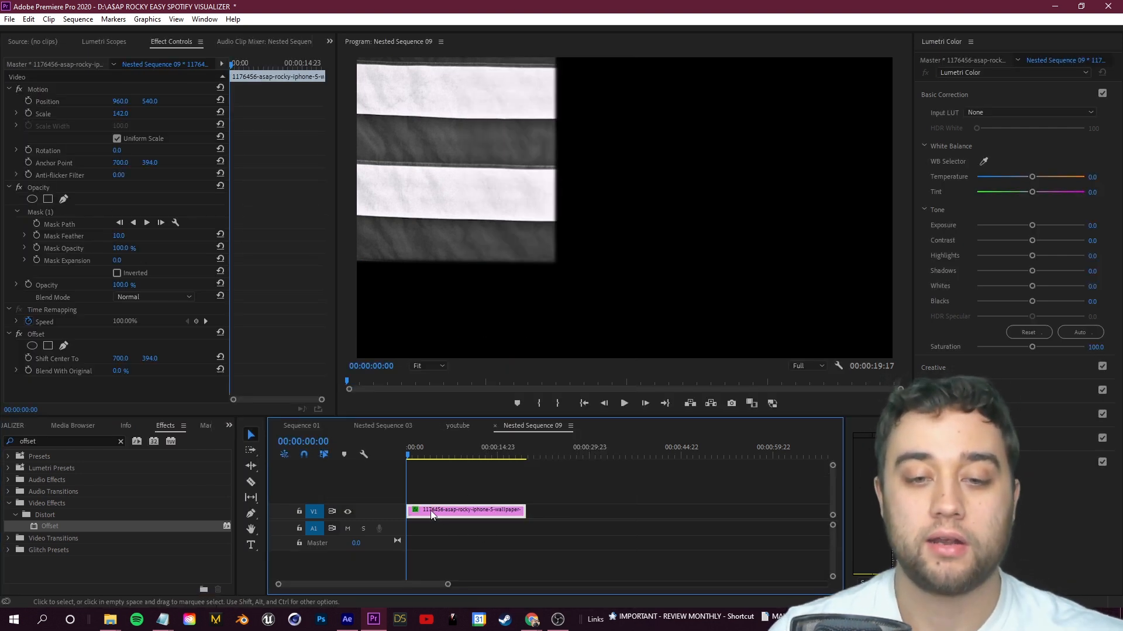
click(456, 428)
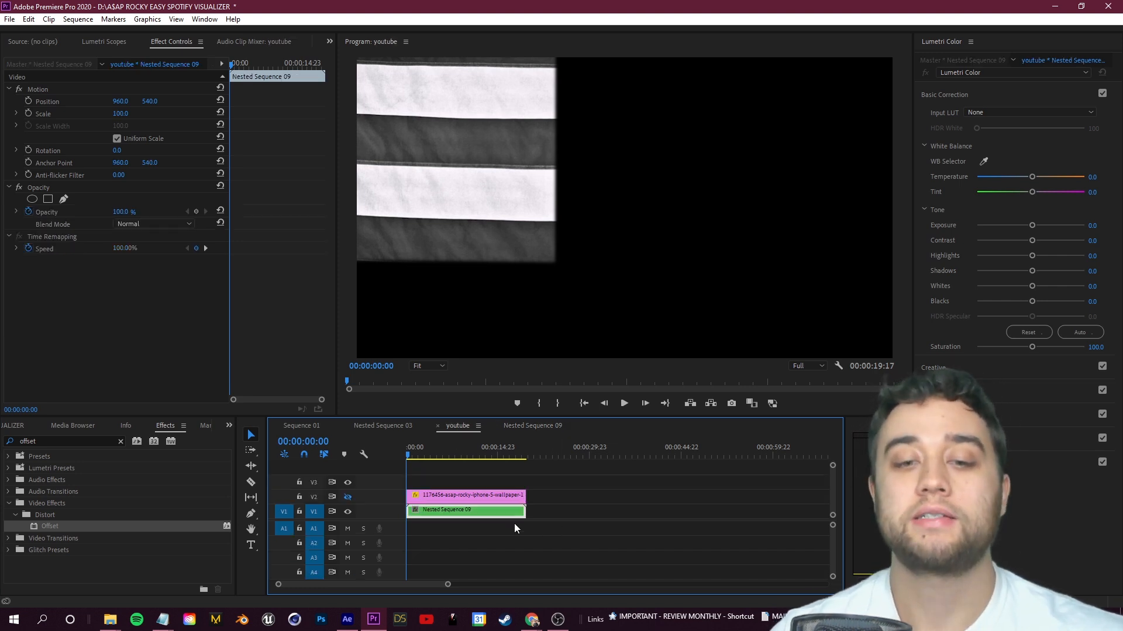
click(483, 521)
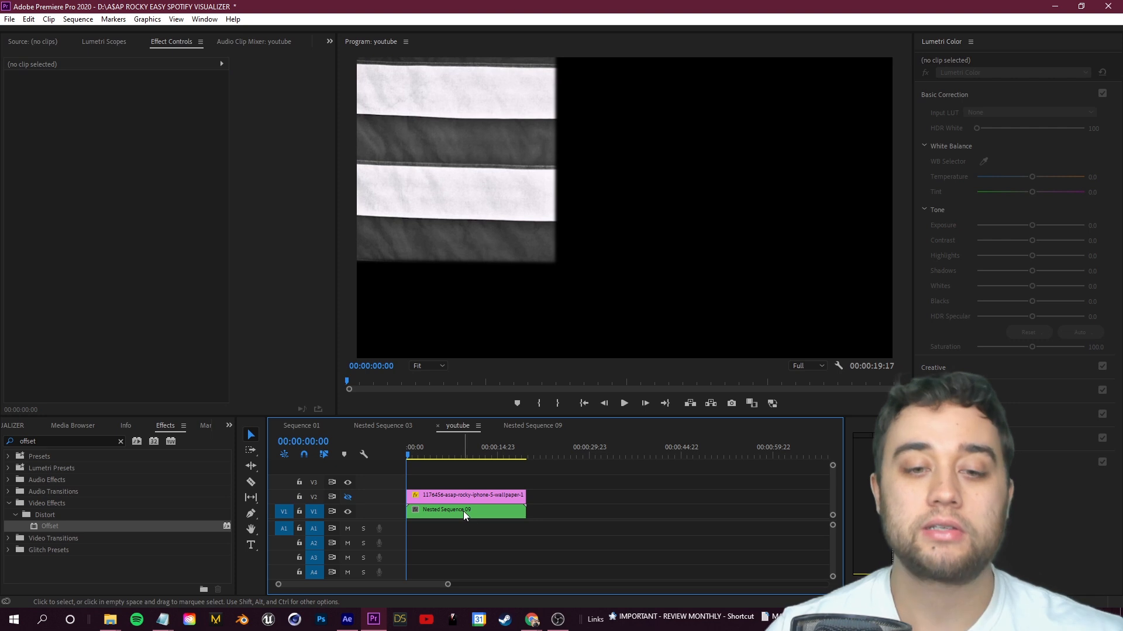
Scale the nested stripes on V1 to 159 and move them to Position 1843, 785.4.
click(463, 511)
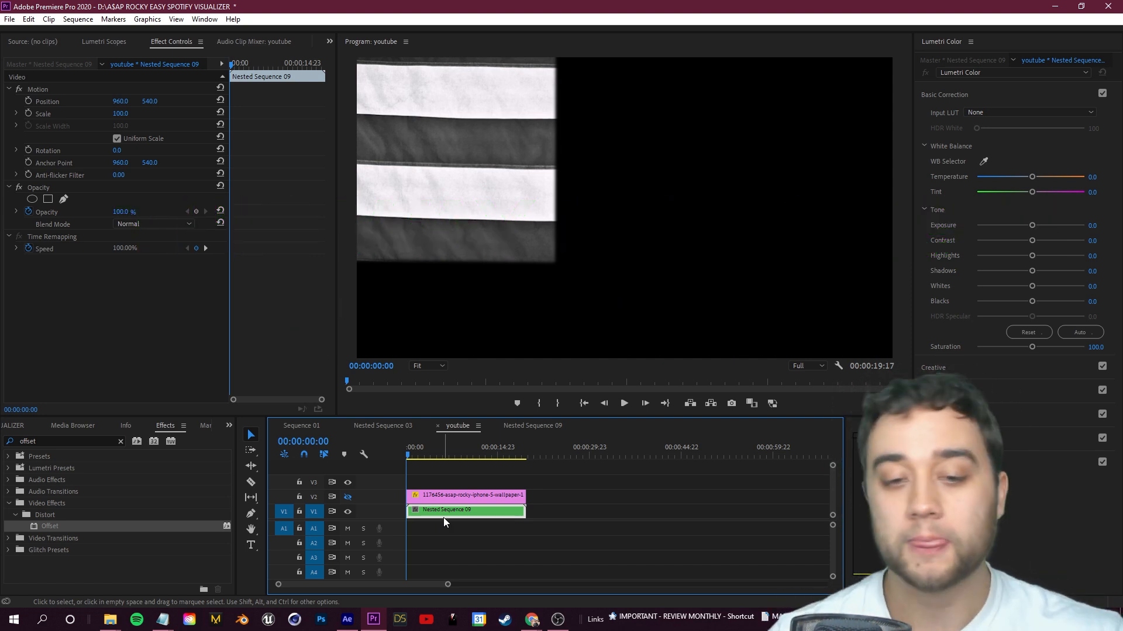
drag(119, 113, 186, 113)
click(37, 88)
drag(578, 269, 855, 289)
drag(120, 114, 41, 113)
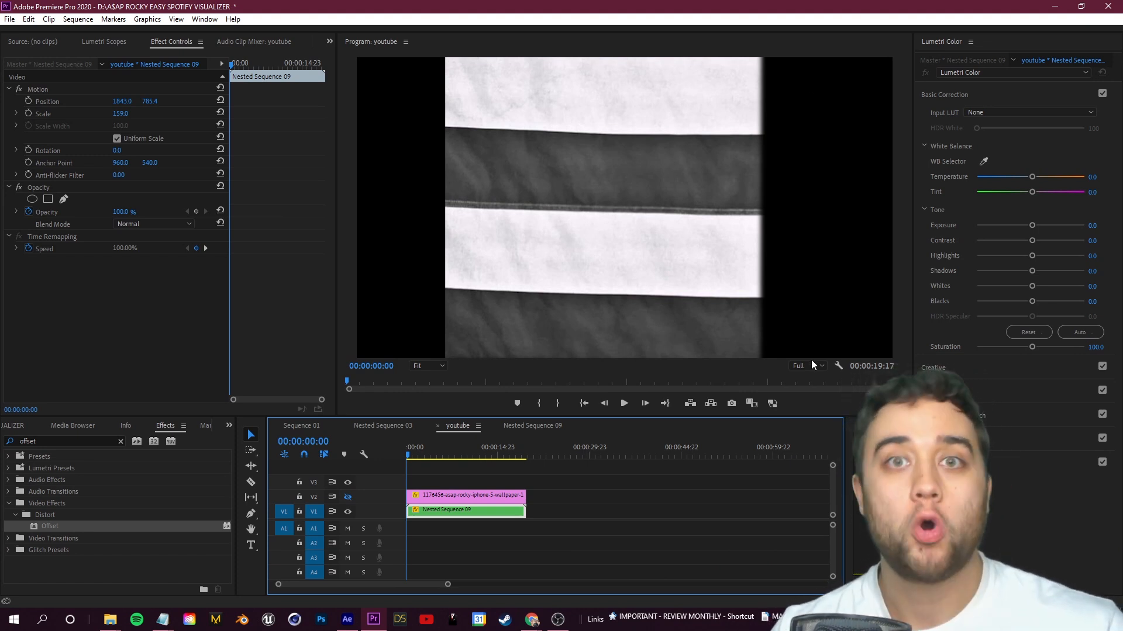
Set the youtube sequence's horizontal frame size to 1080 for a square 1080 by 1080 frame.
click(497, 491)
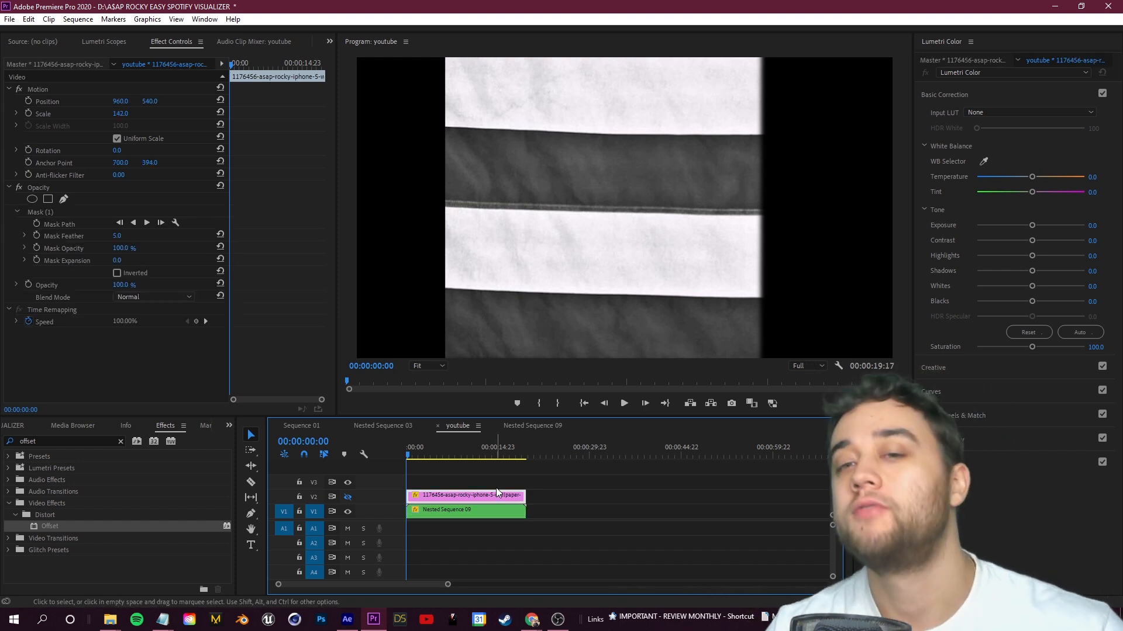
click(70, 23)
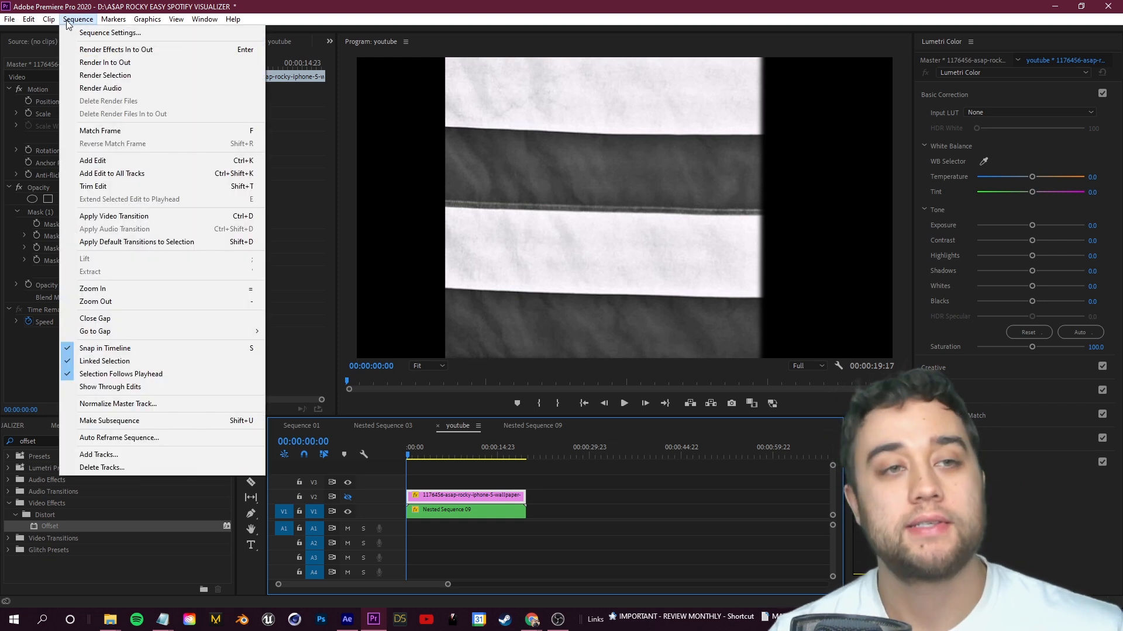
click(93, 30)
drag(504, 96, 164, 113)
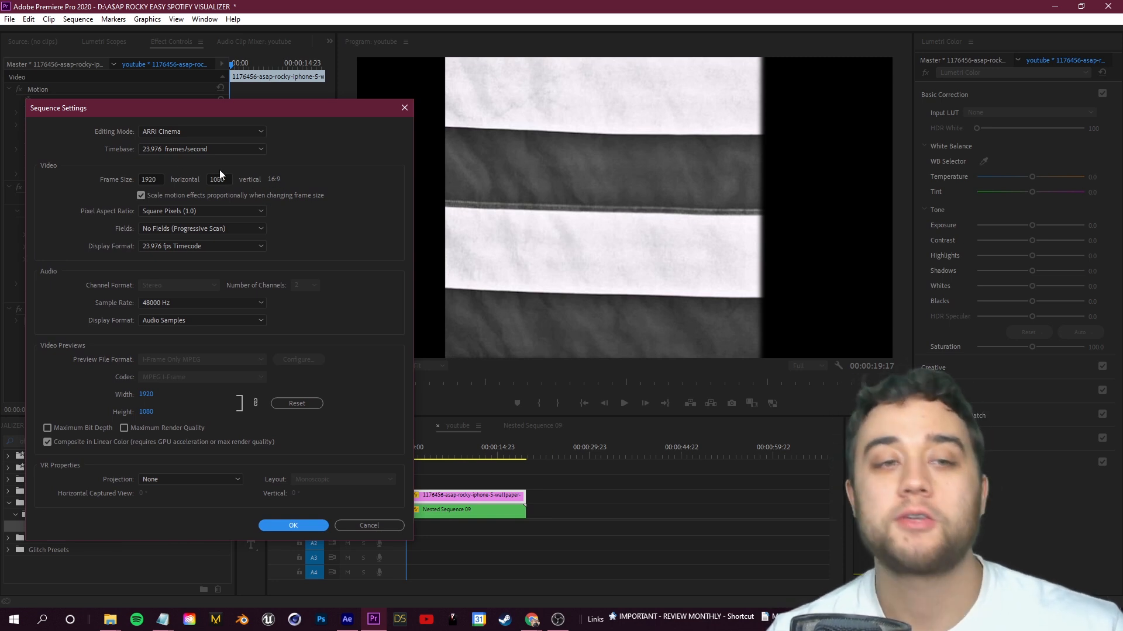
drag(157, 178, 96, 170)
text(1080)
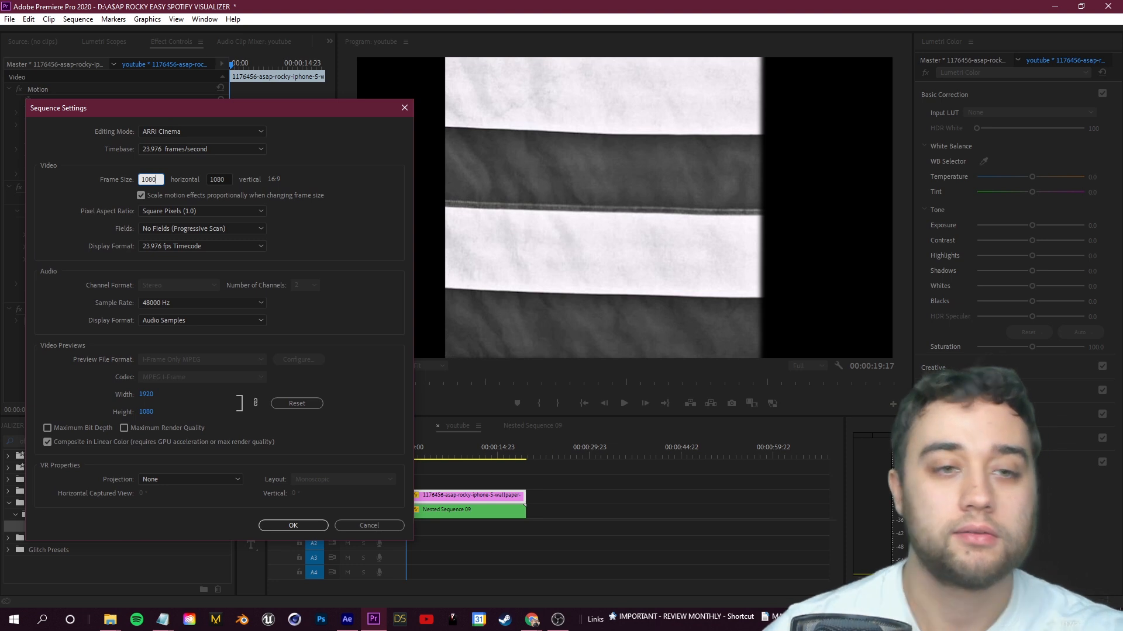
click(384, 169)
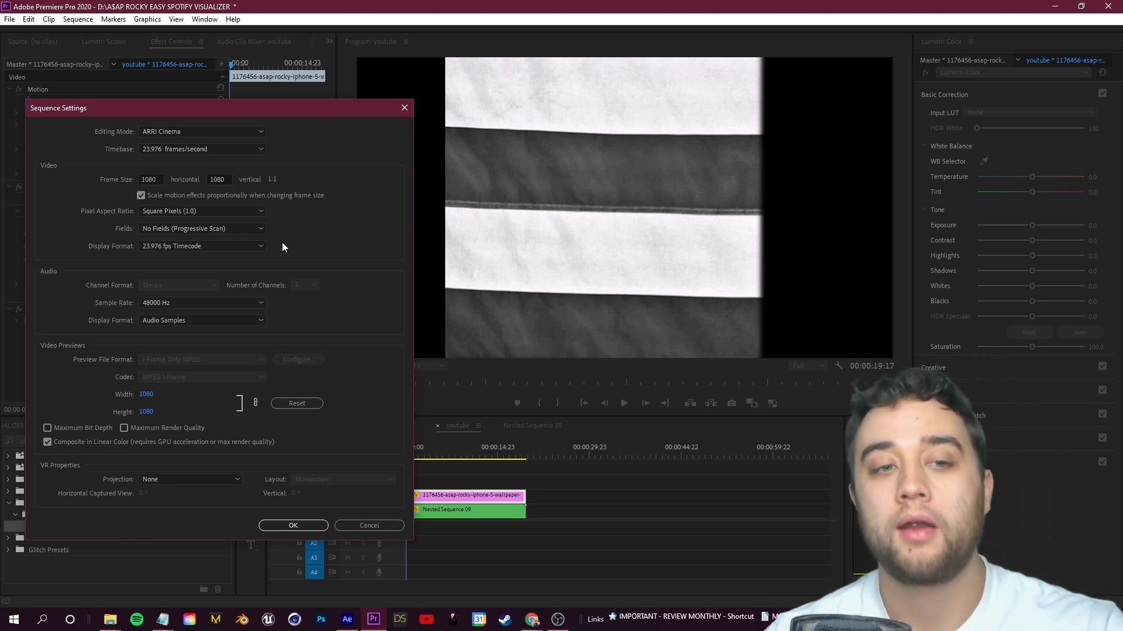
click(293, 525)
Switch to Chrome to check the recommended Spotify cover art dimensions and aspect ratio, and return to Premiere Pro.
drag(0, 55, 346, 3)
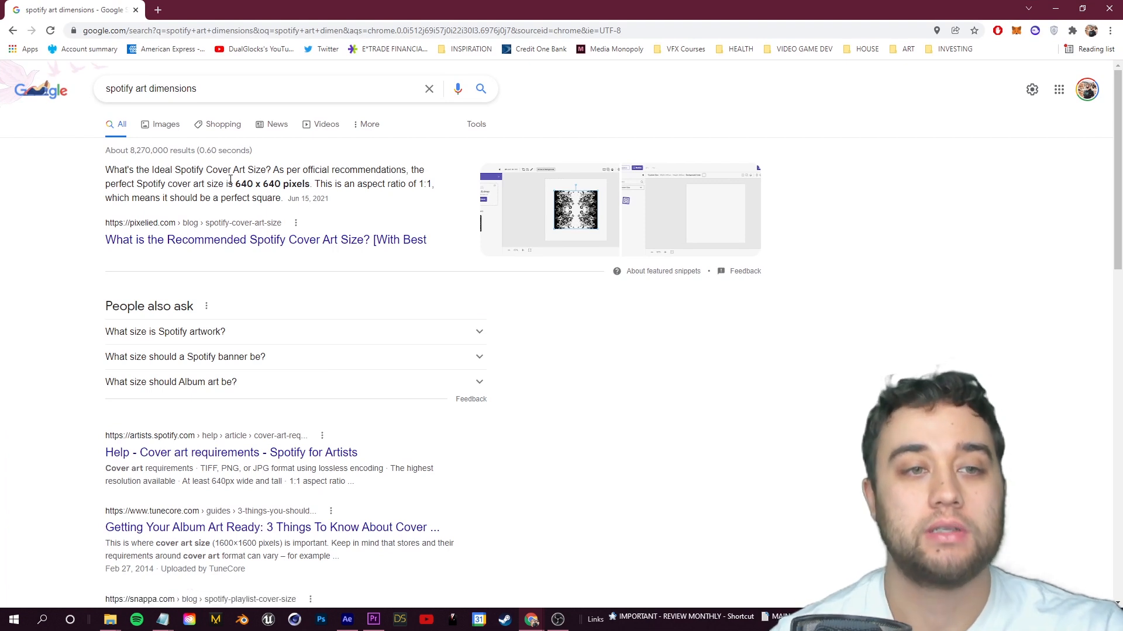
drag(319, 181, 435, 186)
click(423, 201)
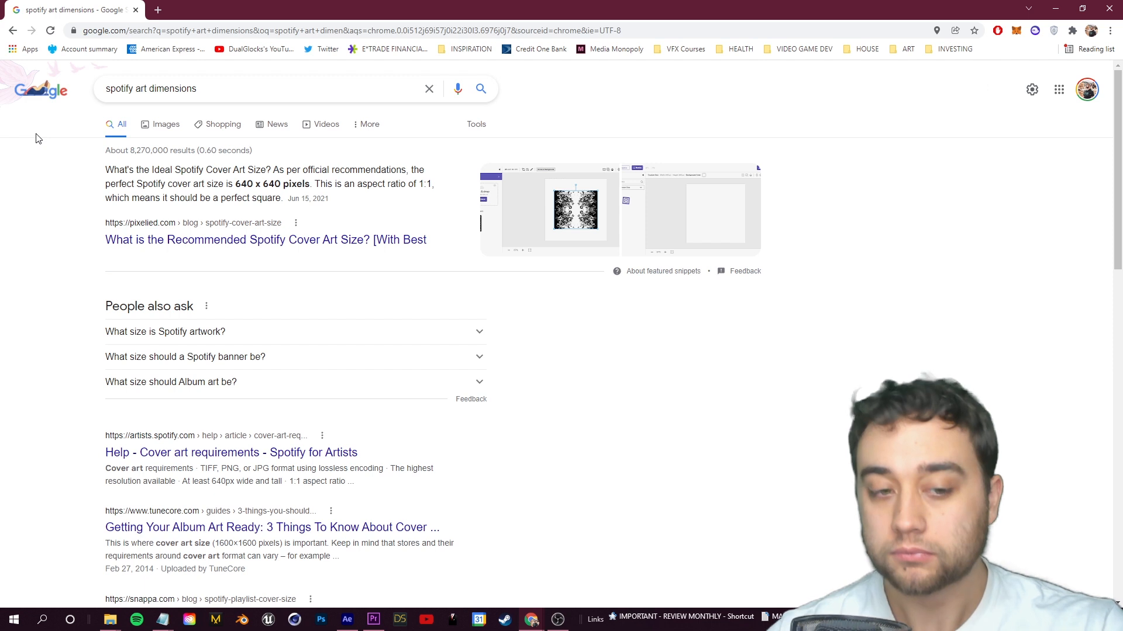
click(1055, 9)
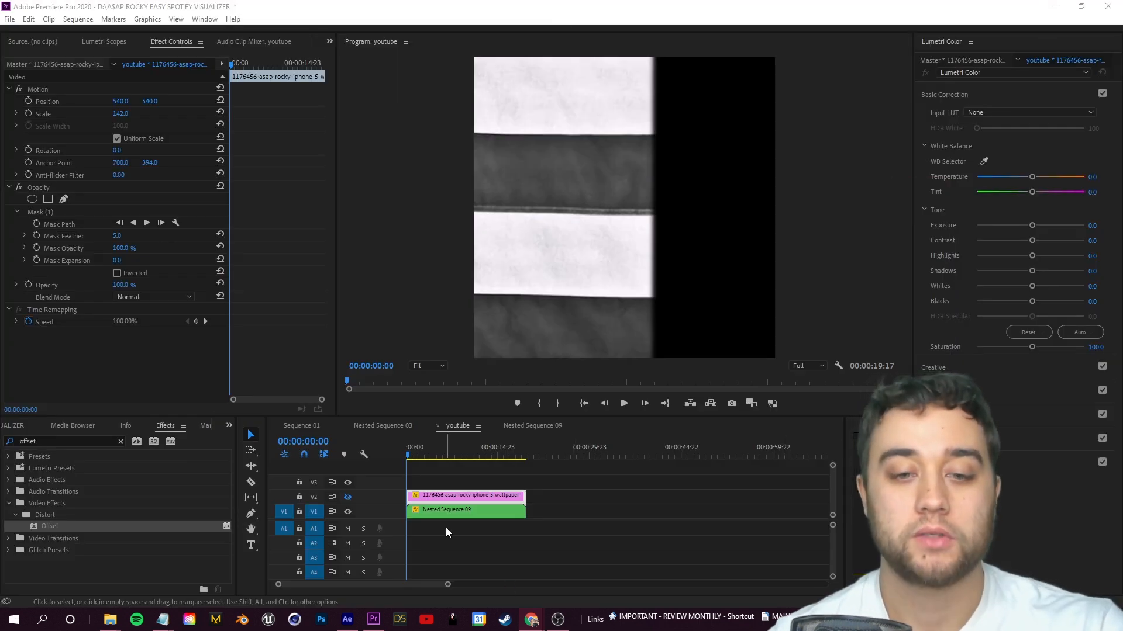
Shift the nested stripes on V1 horizontally to Position 1506.7 so they fill the square frame.
click(448, 510)
drag(120, 101, 413, 102)
click(583, 493)
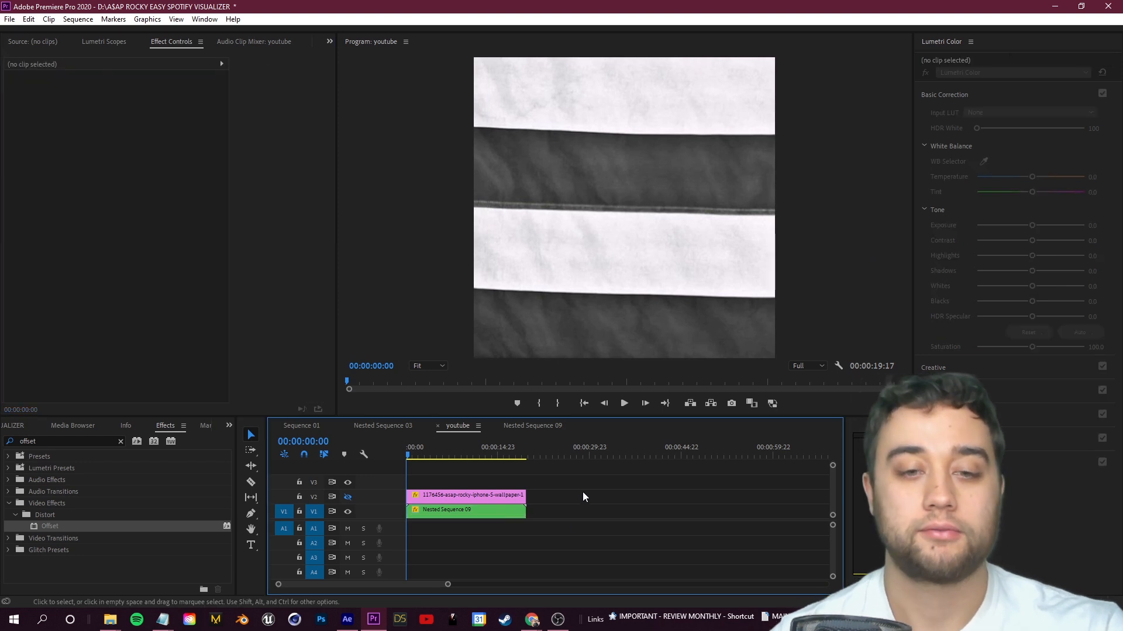
Show the man cutout track V2 over the stripes and set the cutout's horizontal Position to 588.
click(347, 497)
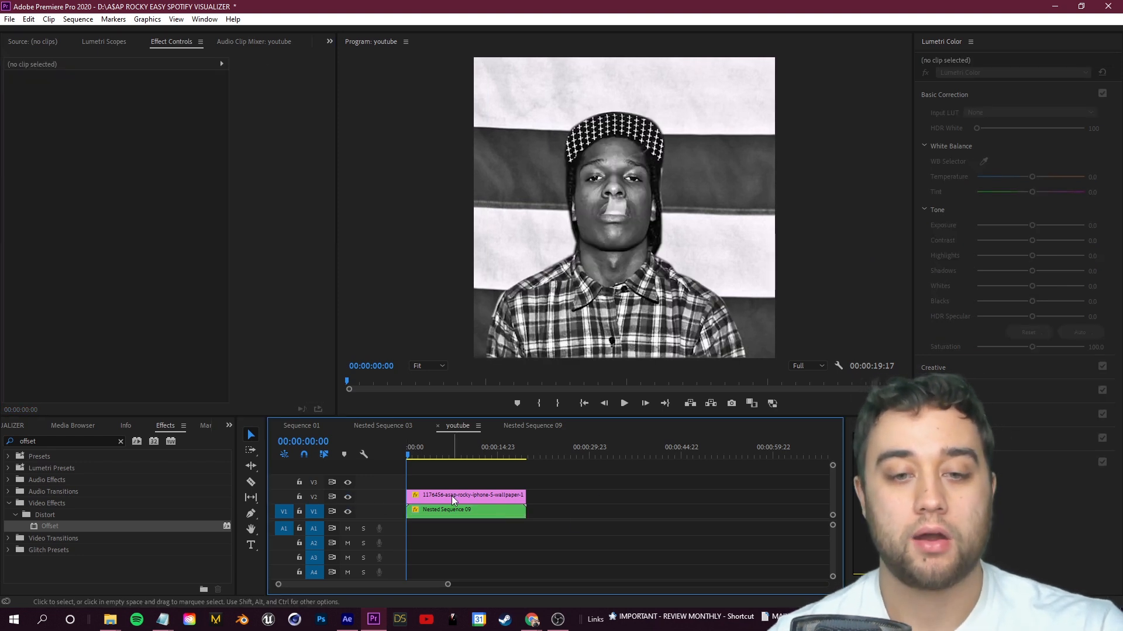
click(346, 498)
click(347, 497)
click(436, 497)
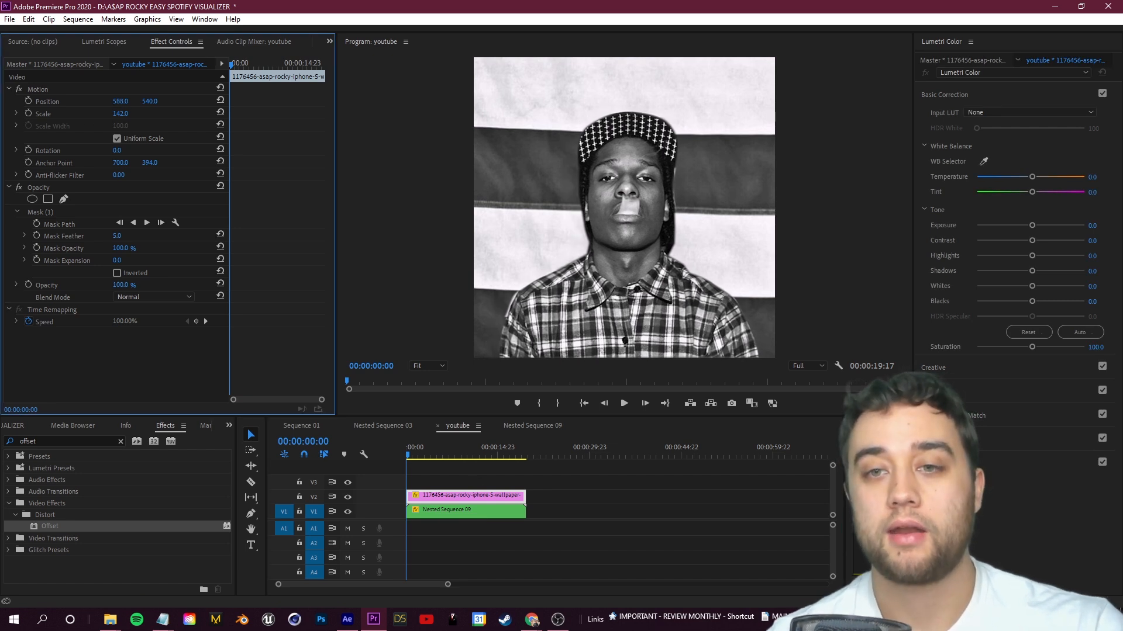
click(609, 537)
Try the Offset effect on the nested stripes with a vertical Shift Center To change, and undo the shift.
click(464, 517)
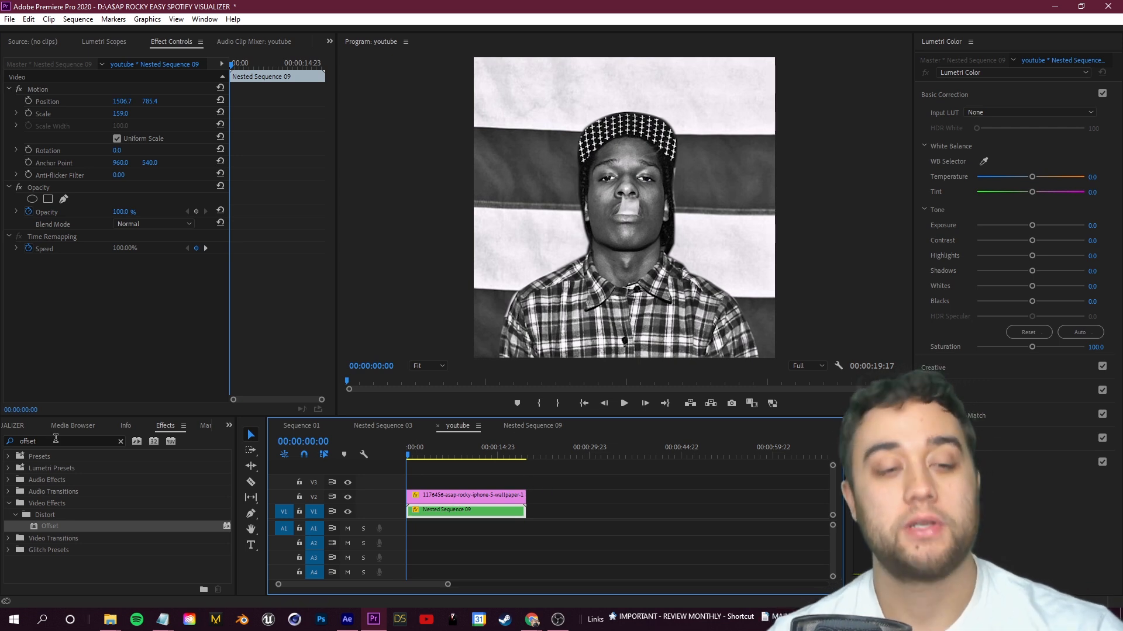
drag(41, 527, 453, 514)
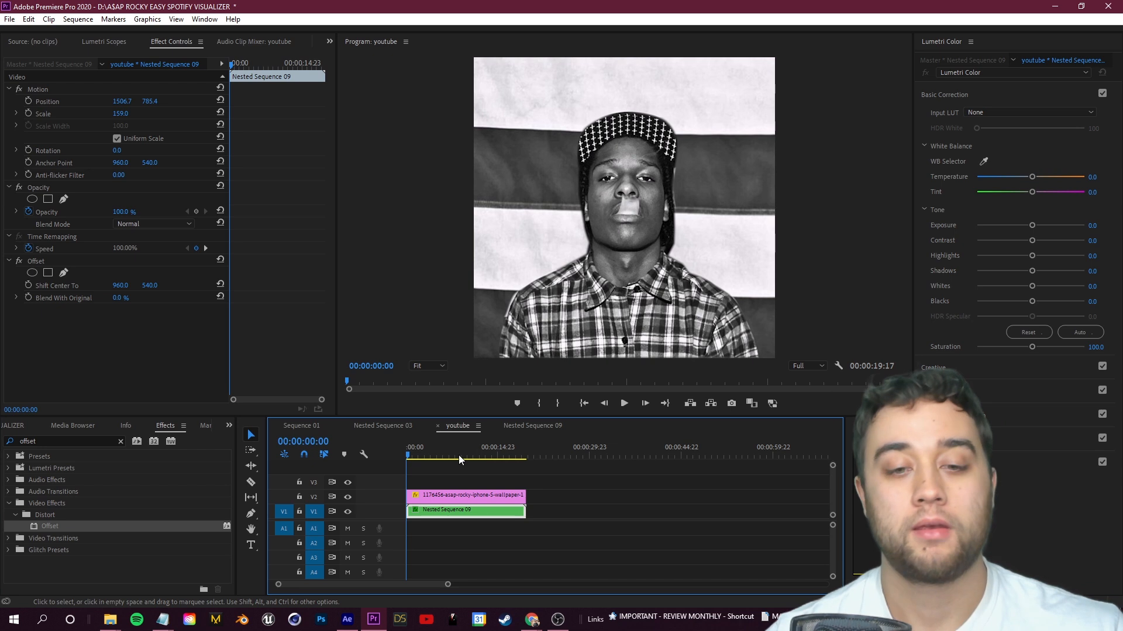
drag(153, 287, 360, 261)
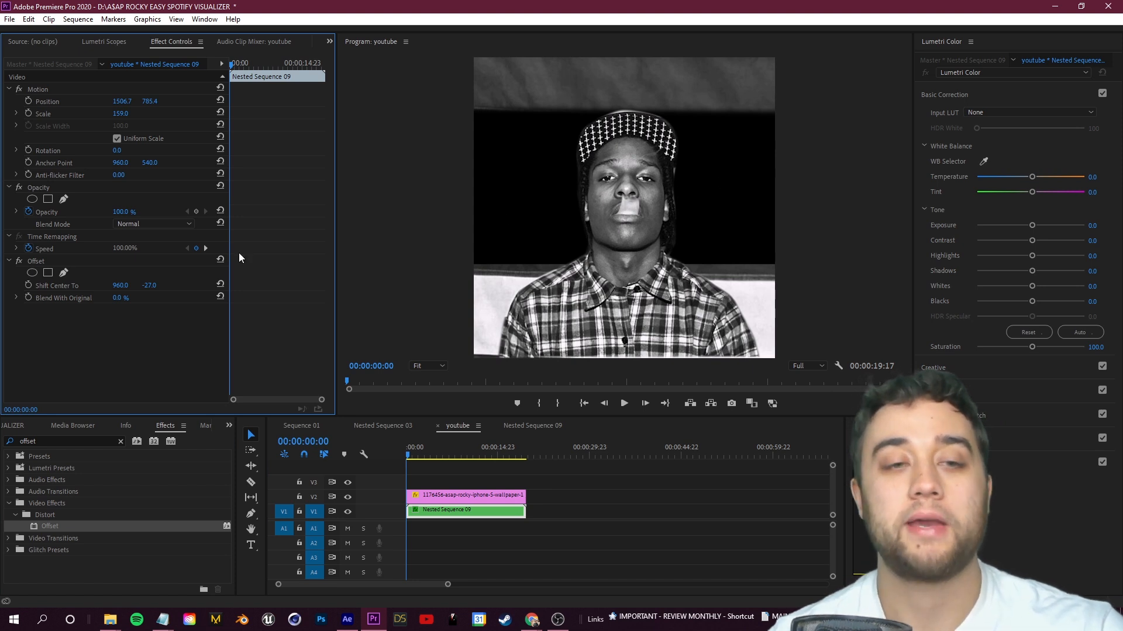
drag(155, 287, 5, 287)
key(ctrl+z)
key(ctrl+z)
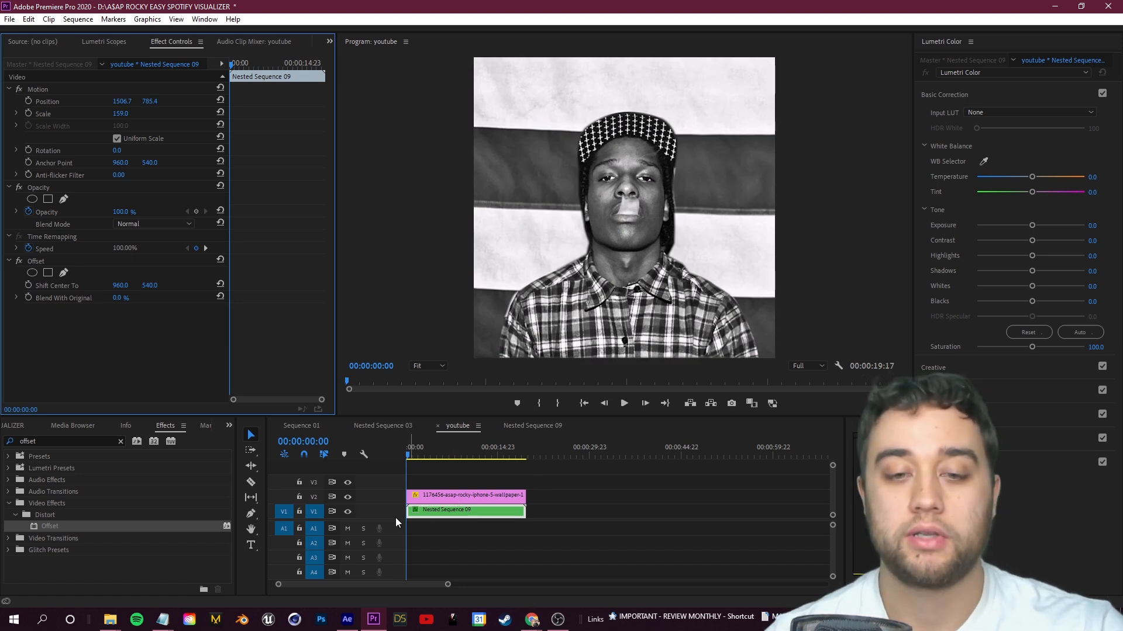
Remove the Offset effect from the nested stripe clip on V1.
right_click(429, 513)
click(416, 476)
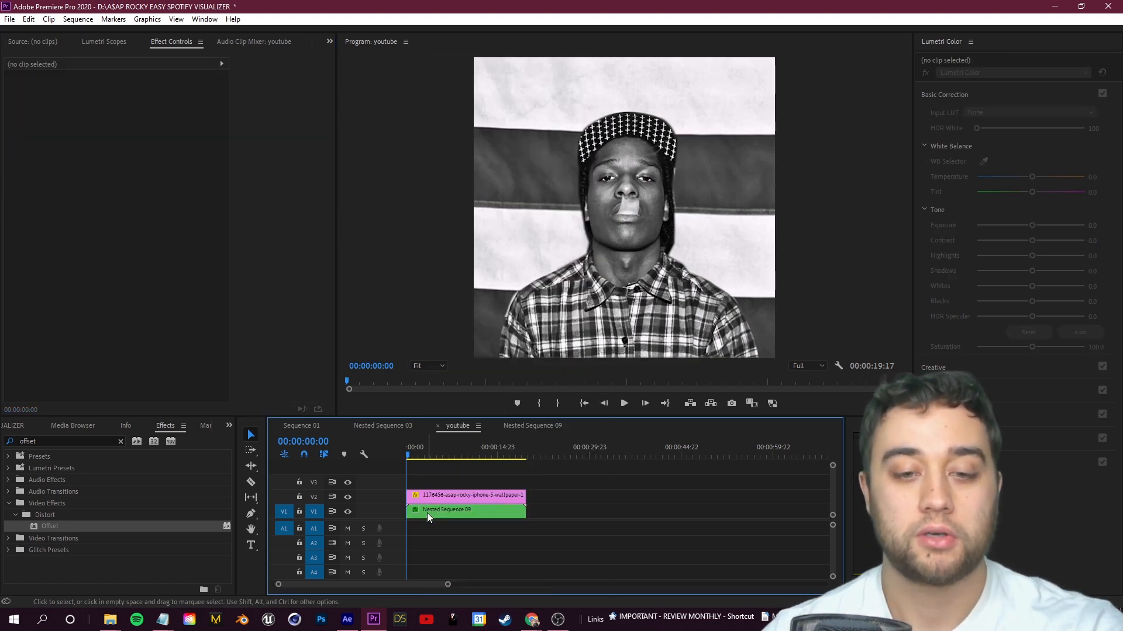
click(427, 513)
click(35, 260)
key(Delete)
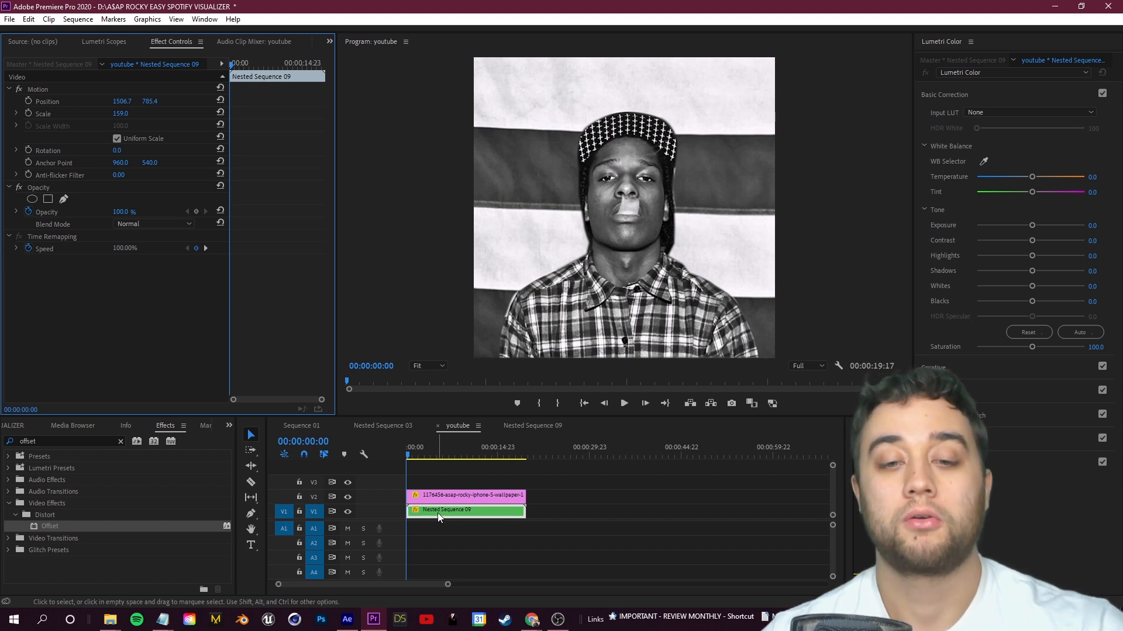
Nest the V1 stripe clip again and apply Offset to the new nest, testing a vertical shift and undoing it.
right_click(437, 514)
click(491, 330)
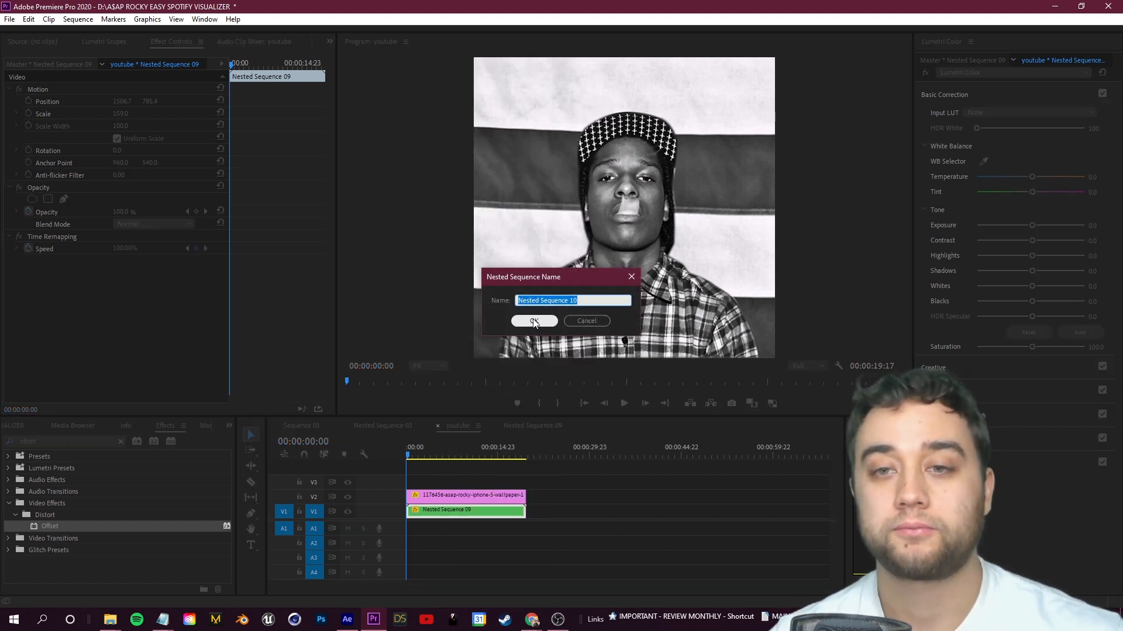
click(522, 322)
drag(38, 526, 445, 514)
drag(150, 285, 233, 352)
key(ctrl+z)
key(ctrl+z)
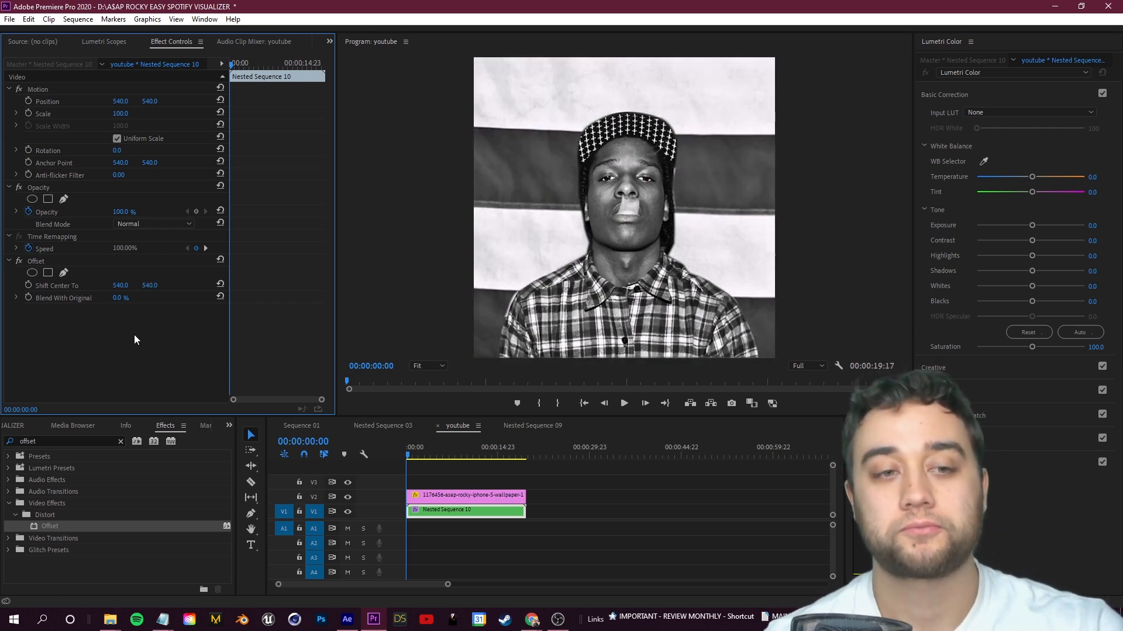
Keyframe Offset's Shift Center To from 540, 540 at the start to 540, -3301 at 00:00:10:01, and preview the scroll.
click(411, 447)
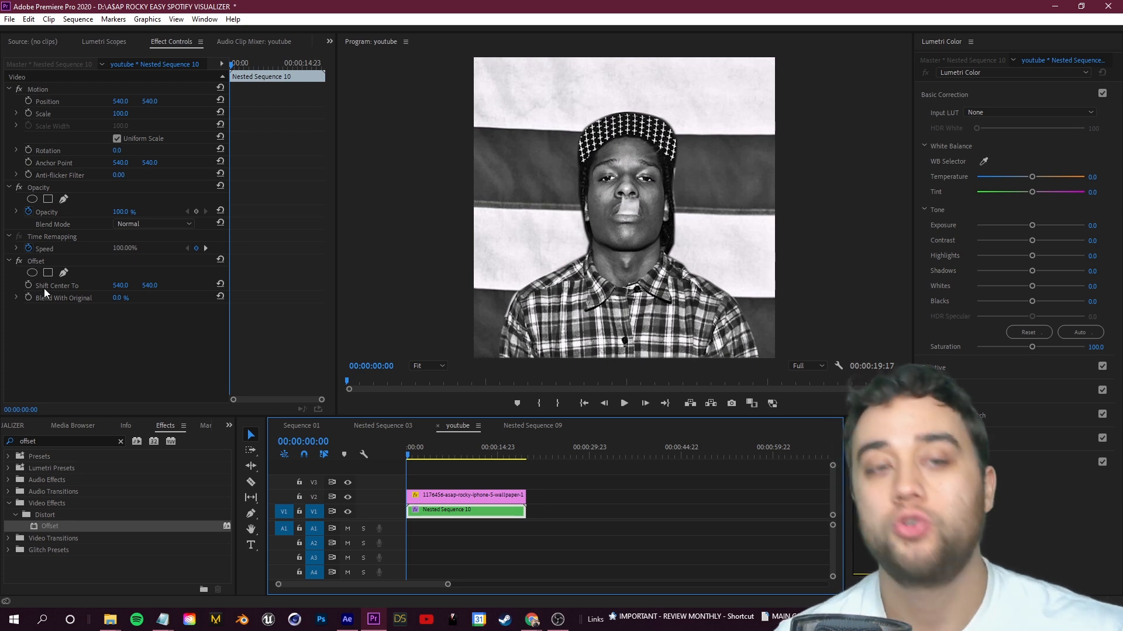
click(29, 285)
drag(409, 456, 468, 459)
mouse_move(151, 286)
mouse_down()
mouse_move(2, 286)
mouse_move(154, 285)
mouse_up()
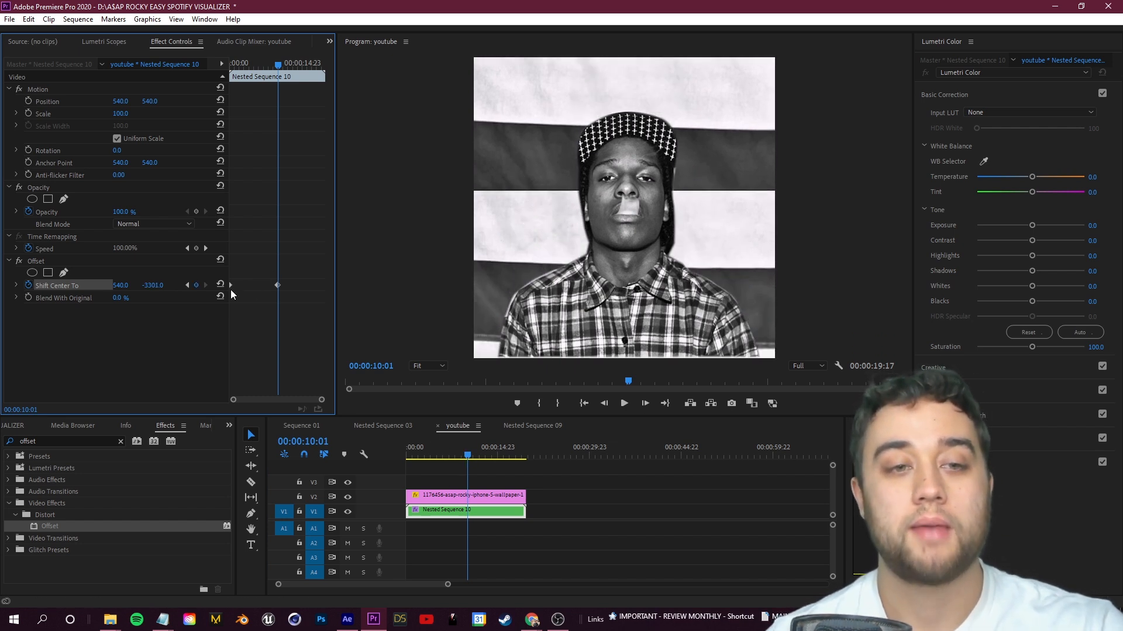
click(278, 286)
drag(467, 456, 403, 457)
key(space)
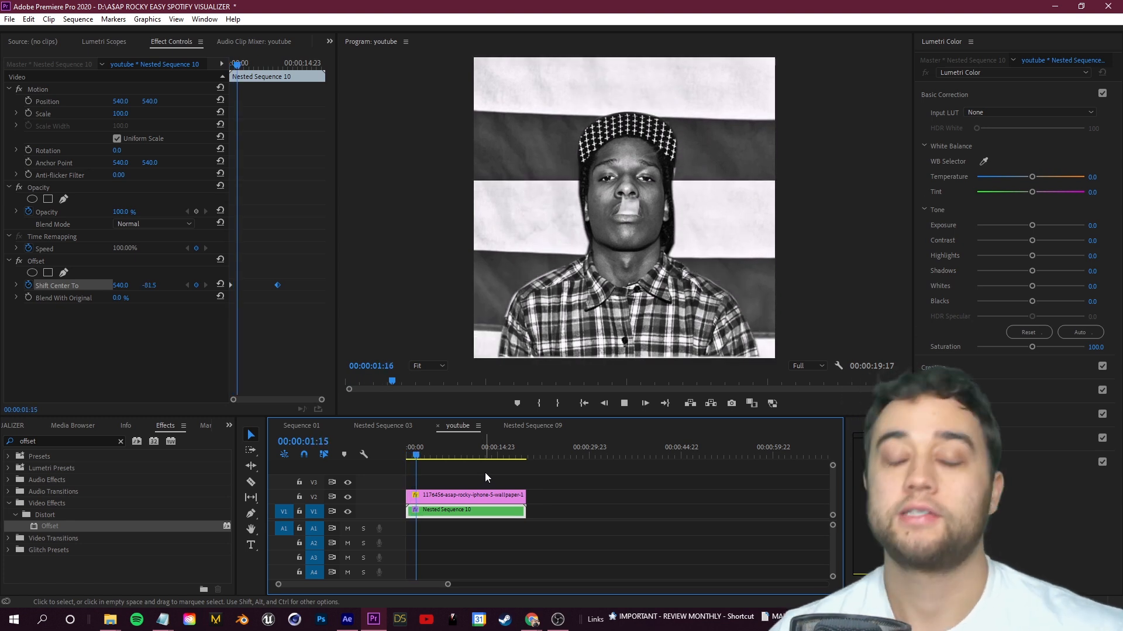
key(space)
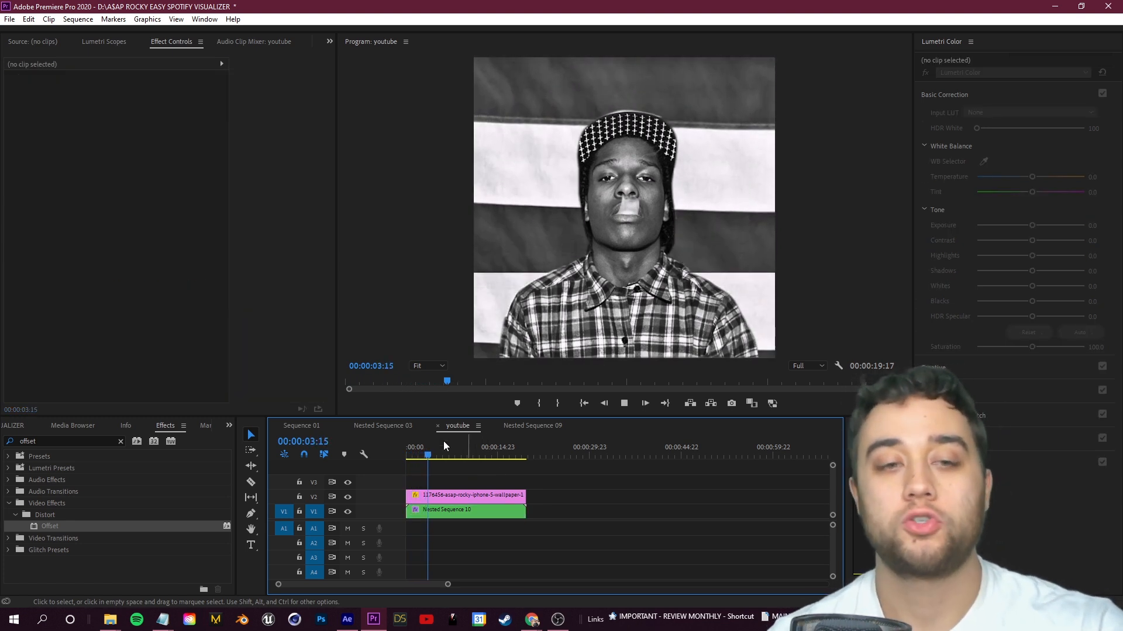
Try moving the ending Offset keyframe earlier and preview the faster scroll.
drag(277, 286, 264, 286)
drag(412, 455, 398, 454)
key(space)
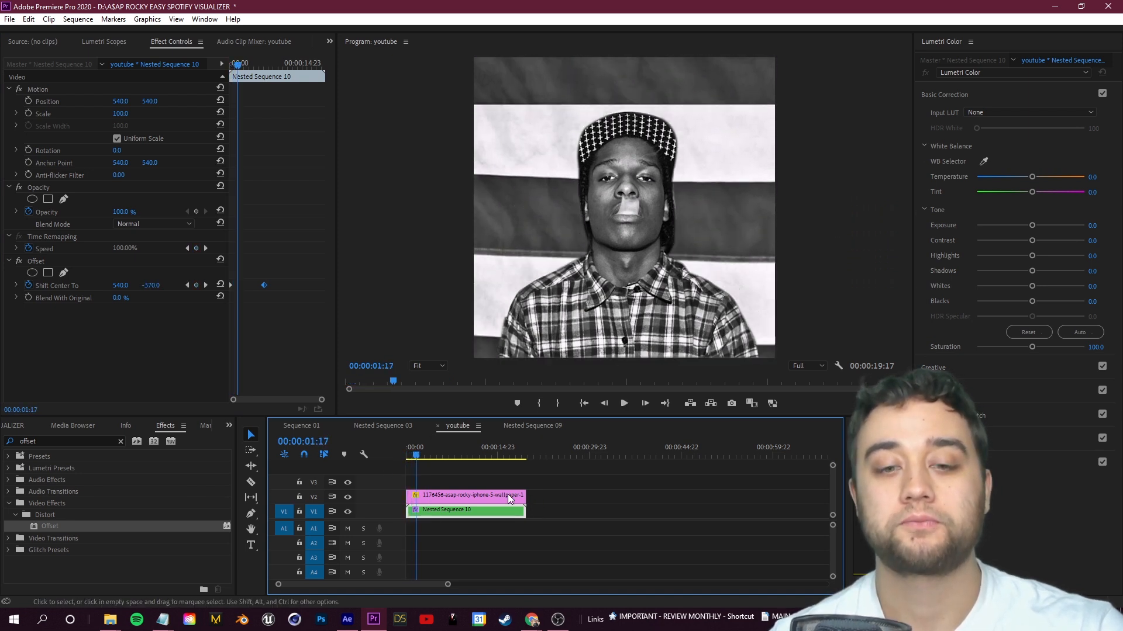
key(space)
Move the ending Offset keyframe close to the end of the clip and preview the slower scroll.
drag(277, 286, 311, 285)
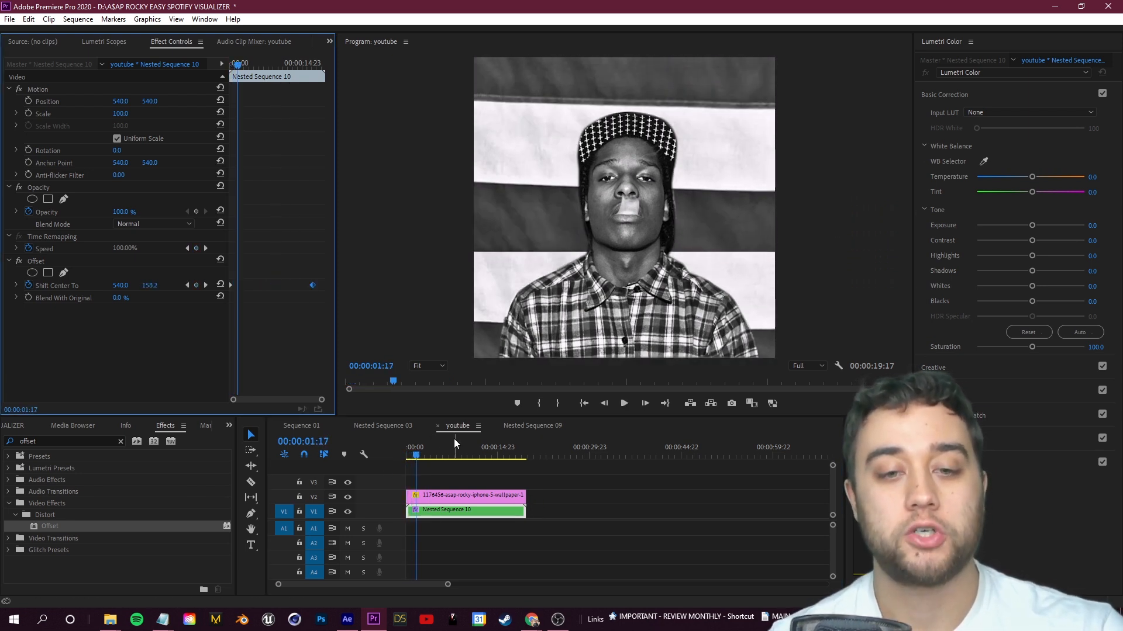
key(Home)
key(space)
click(476, 497)
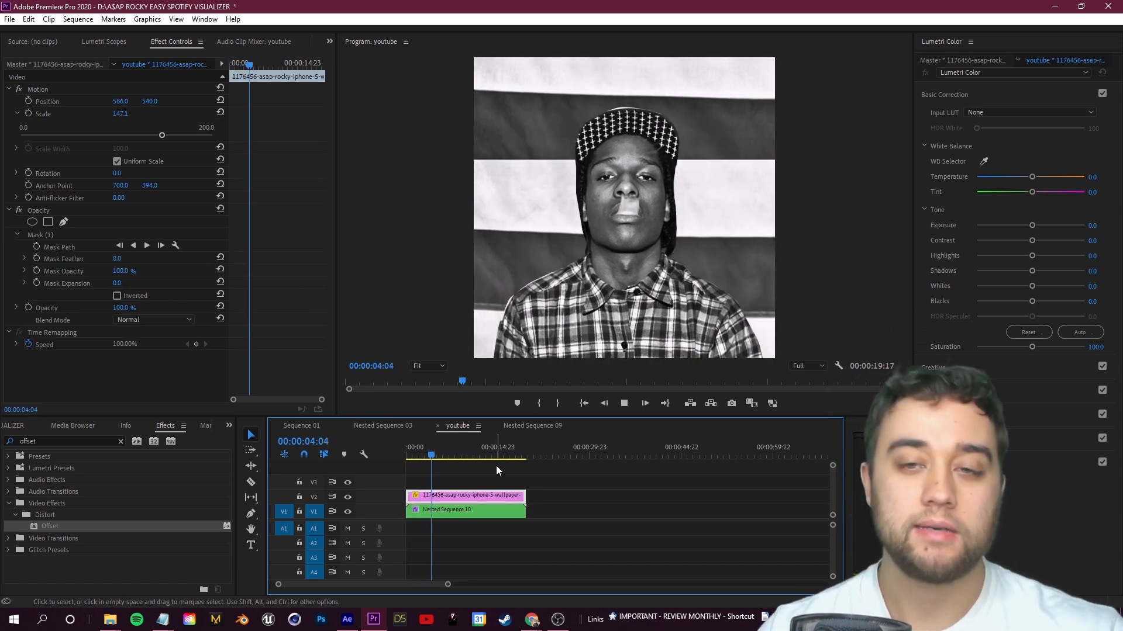
click(481, 510)
key(space)
Play the youtube sequence from its beginning and save the project.
click(538, 469)
key(Home)
key(space)
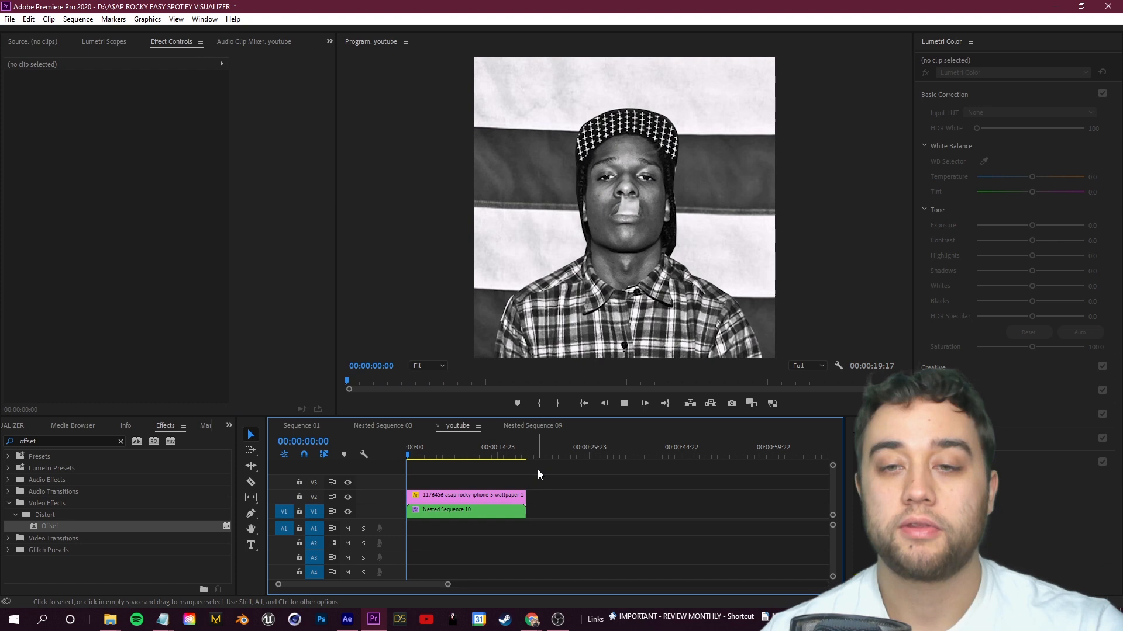
key(ctrl+s)
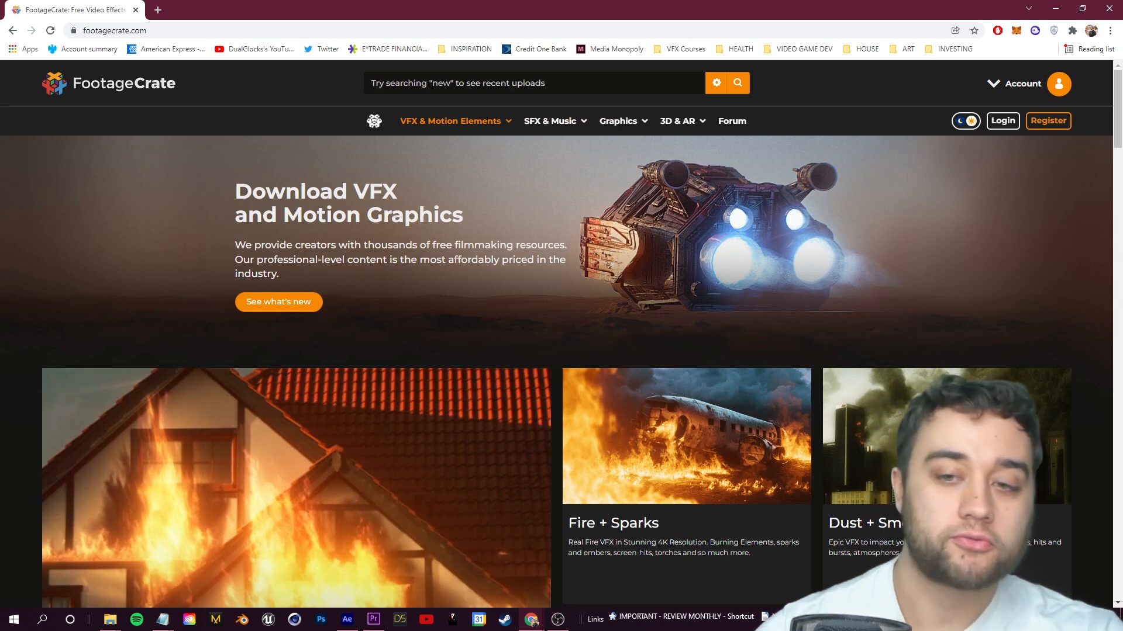
Switch to Chrome, search FootageCrate for smoke, and browse the Dust & Smoke results.
click(446, 83)
text(smokle)
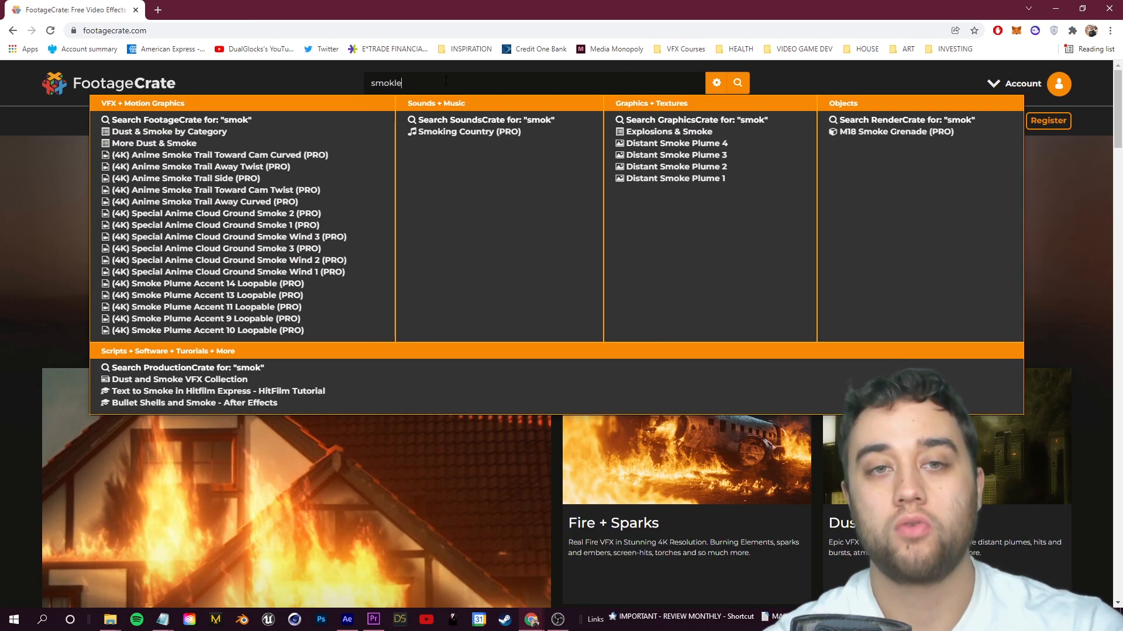
key(Return)
text(smoke)
key(Return)
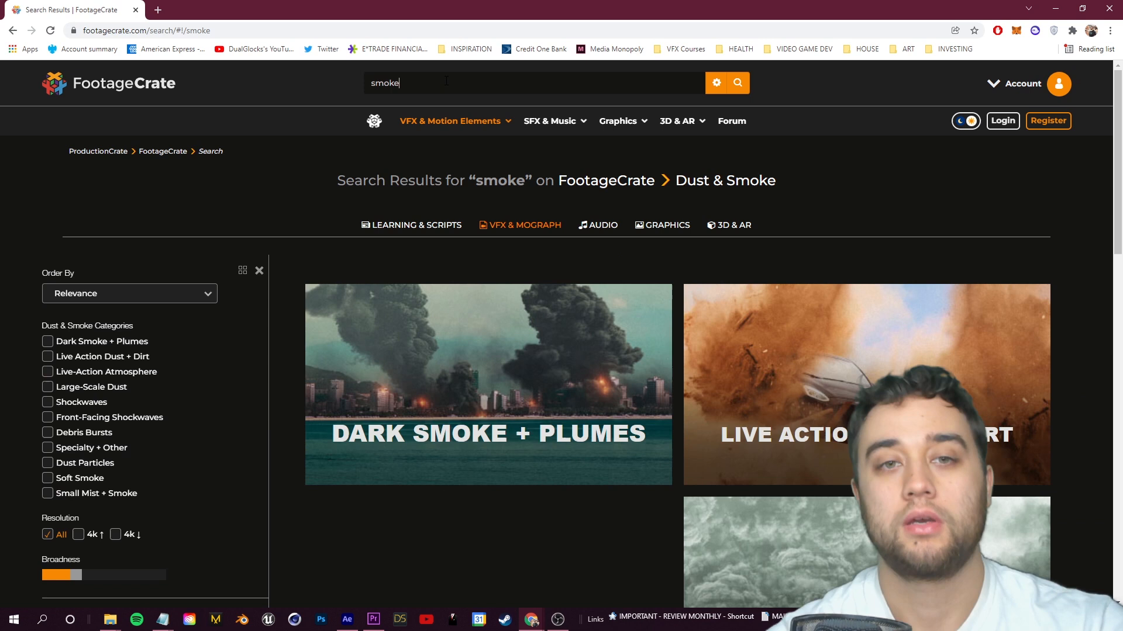
scroll(441, 383, down, 4)
scroll(442, 383, up, 4)
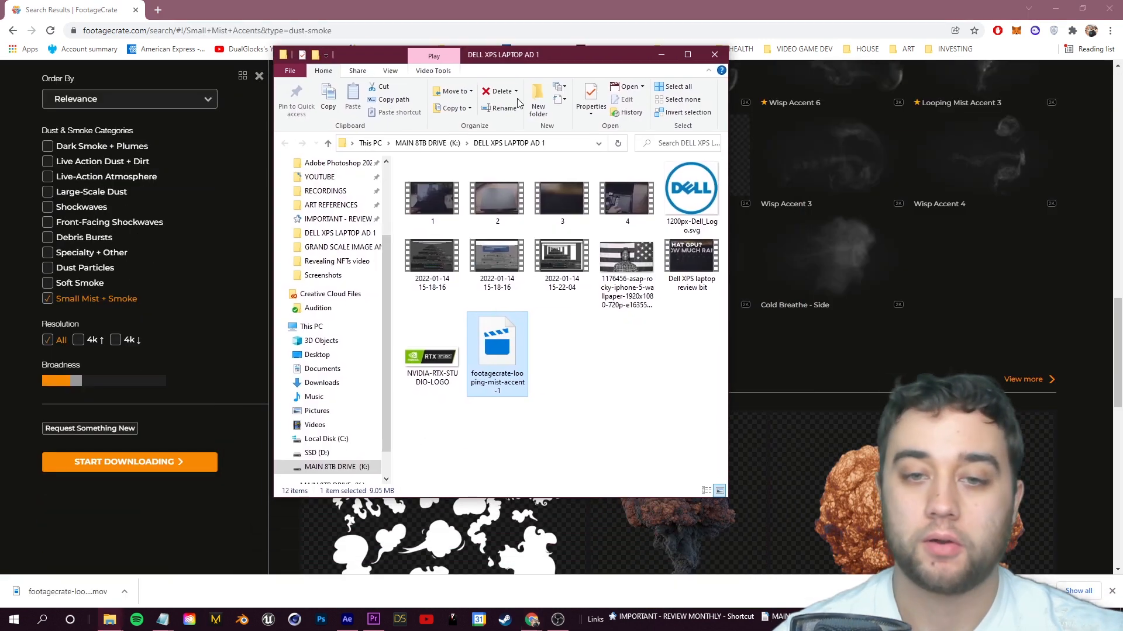
Place the footagecrate-looping-mist-accent-1 clip on V3 in Premiere Pro, set its Scale to 53 and move it to Position 605, 355.5.
drag(501, 384, 407, 481)
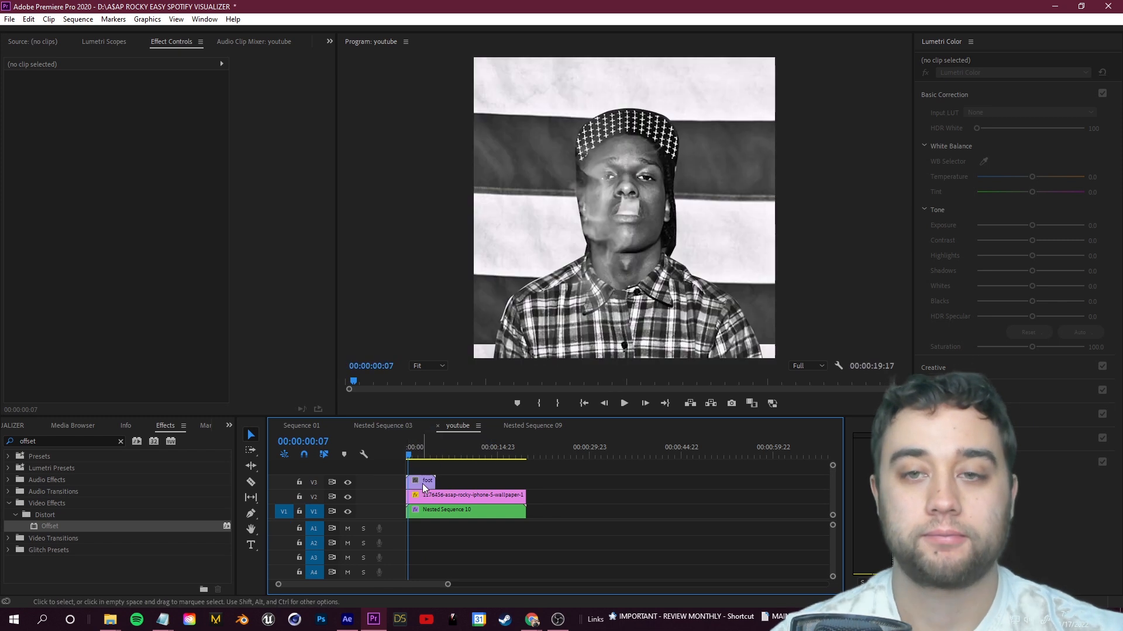
click(421, 481)
drag(123, 113, 95, 113)
click(50, 90)
drag(552, 176, 570, 125)
Preview the mist over the man's face and rotate the mist clip counterclockwise.
click(405, 457)
key(space)
key(space)
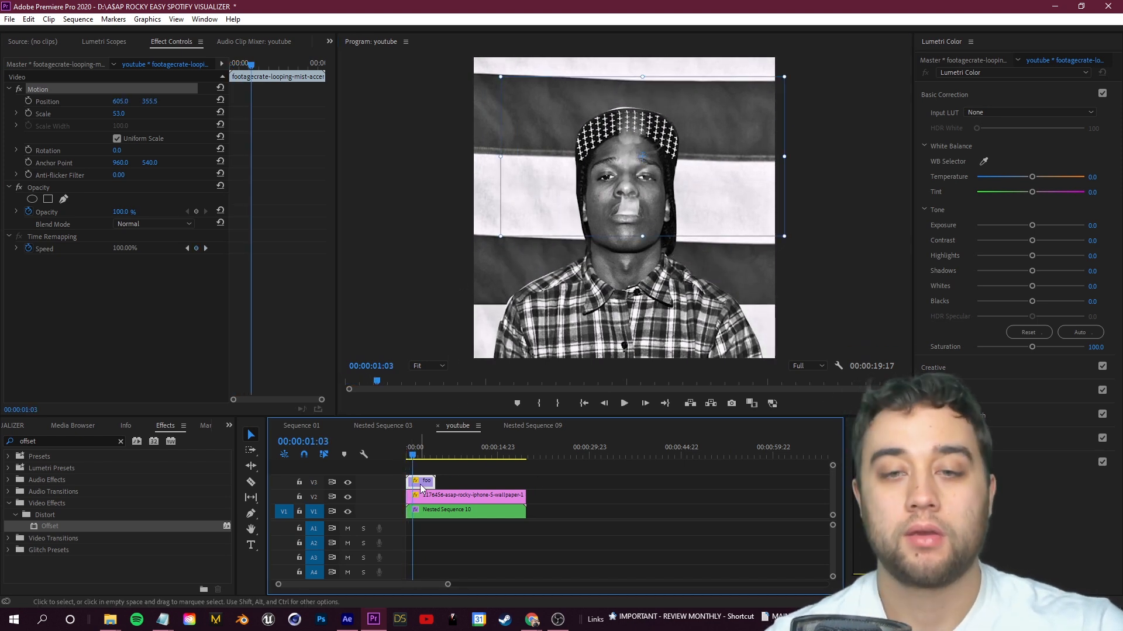
drag(117, 151, 11, 151)
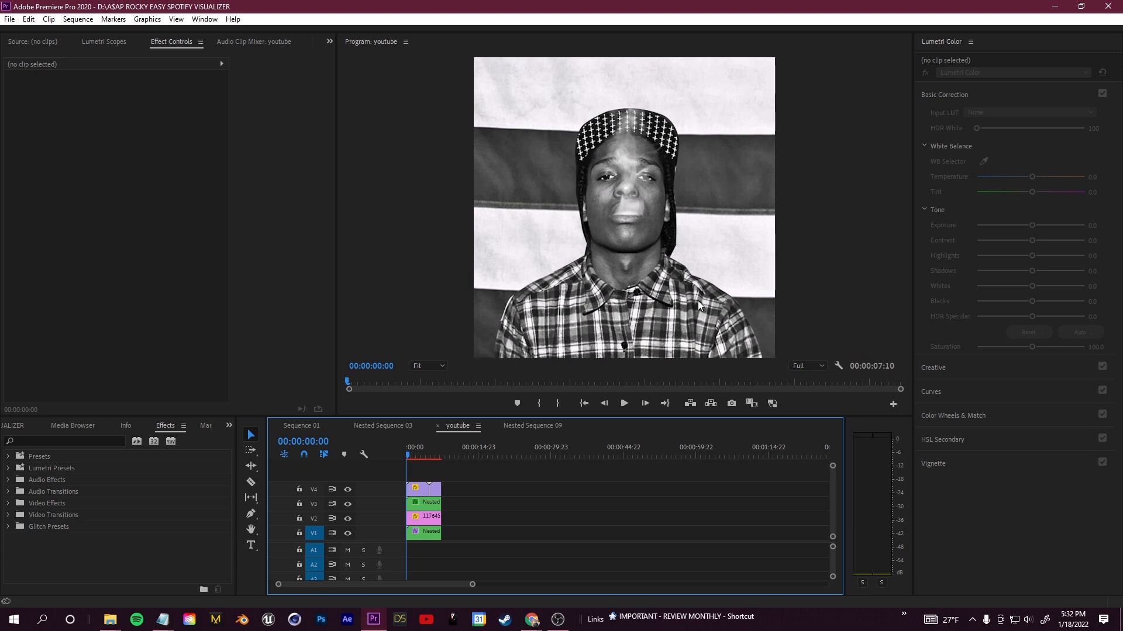
Place the looping mist clips on V2 behind the man cutout, enlarge the first one to Scale 396 and reposition it.
drag(482, 527, 414, 513)
key(ctrl+z)
click(420, 519)
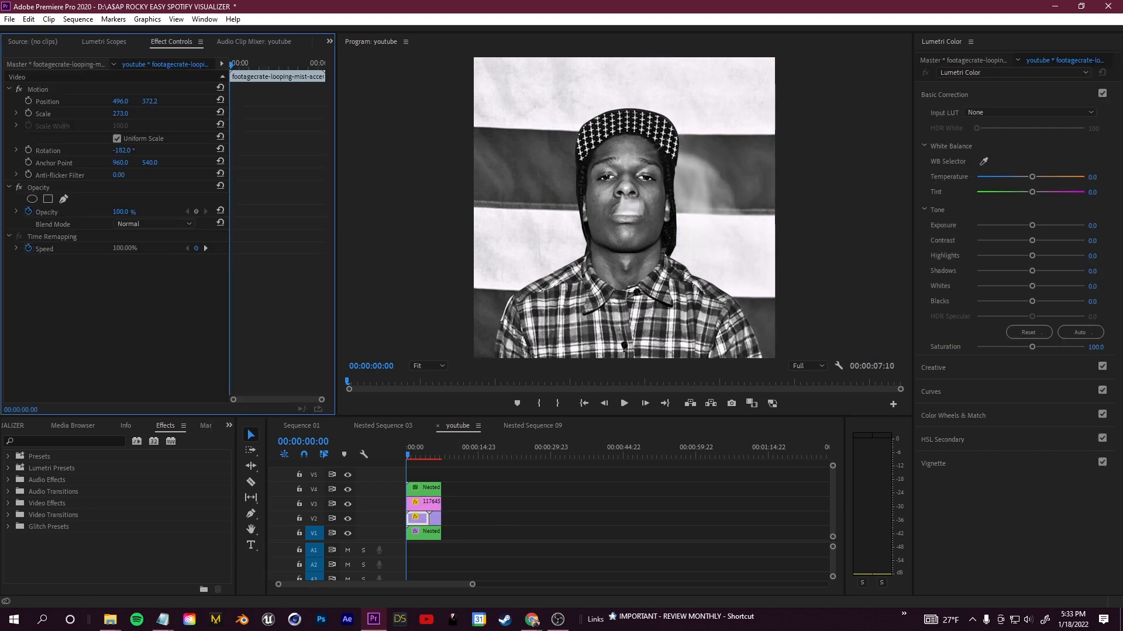
click(33, 91)
drag(759, 259, 671, 259)
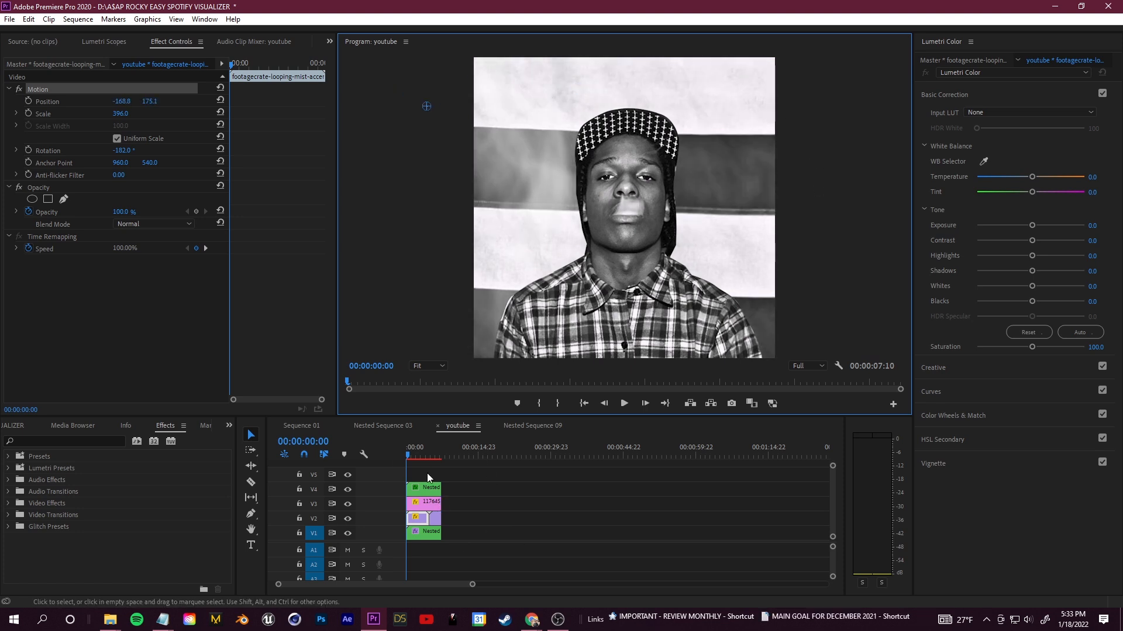
drag(576, 192, 702, 87)
drag(638, 252, 652, 254)
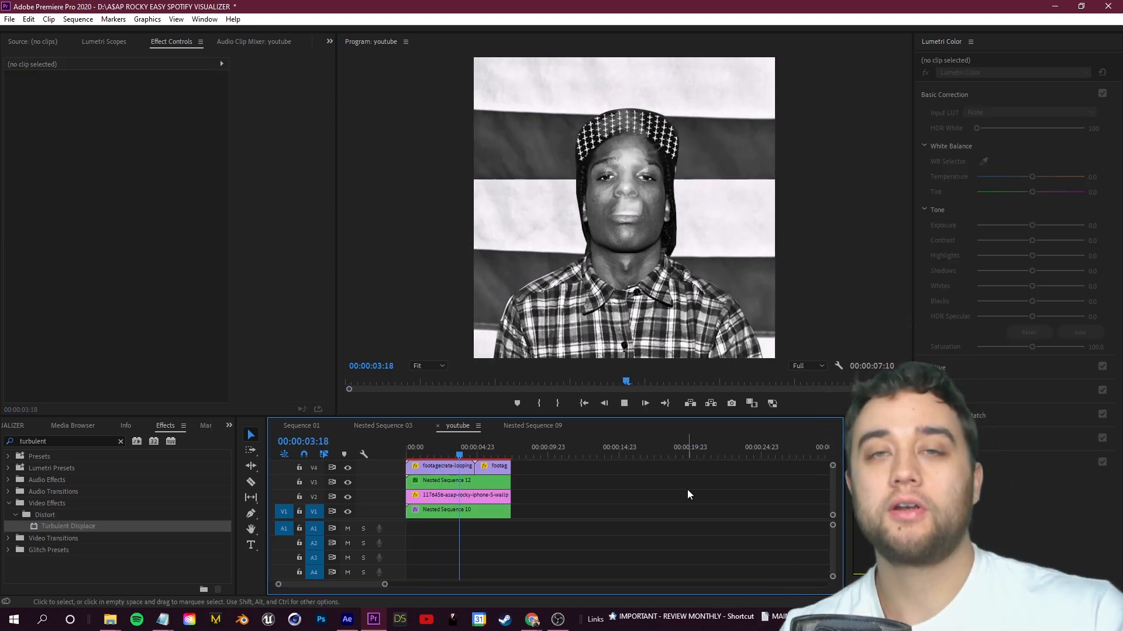
Play back the layered visualizer and return the playhead to the start of the sequence.
key(space)
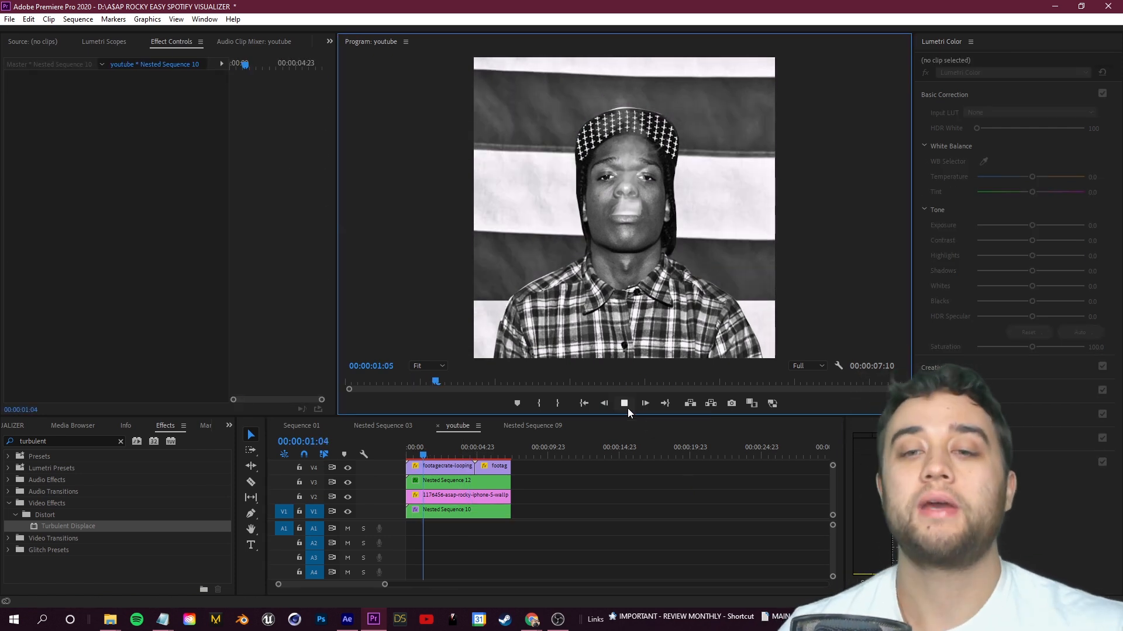
click(626, 405)
click(583, 404)
click(638, 510)
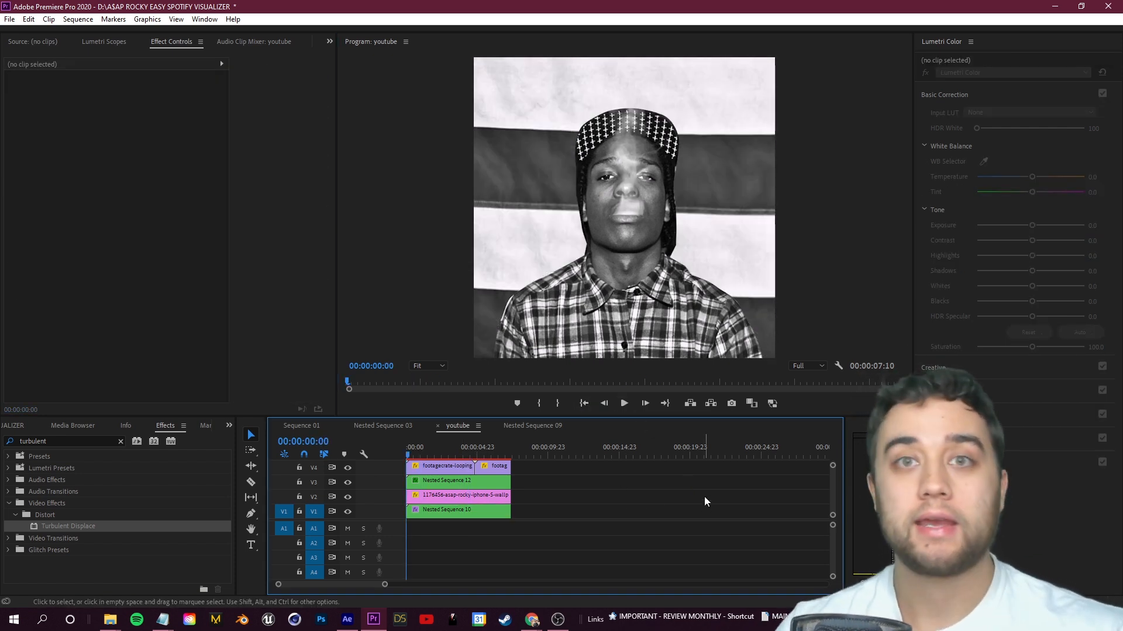